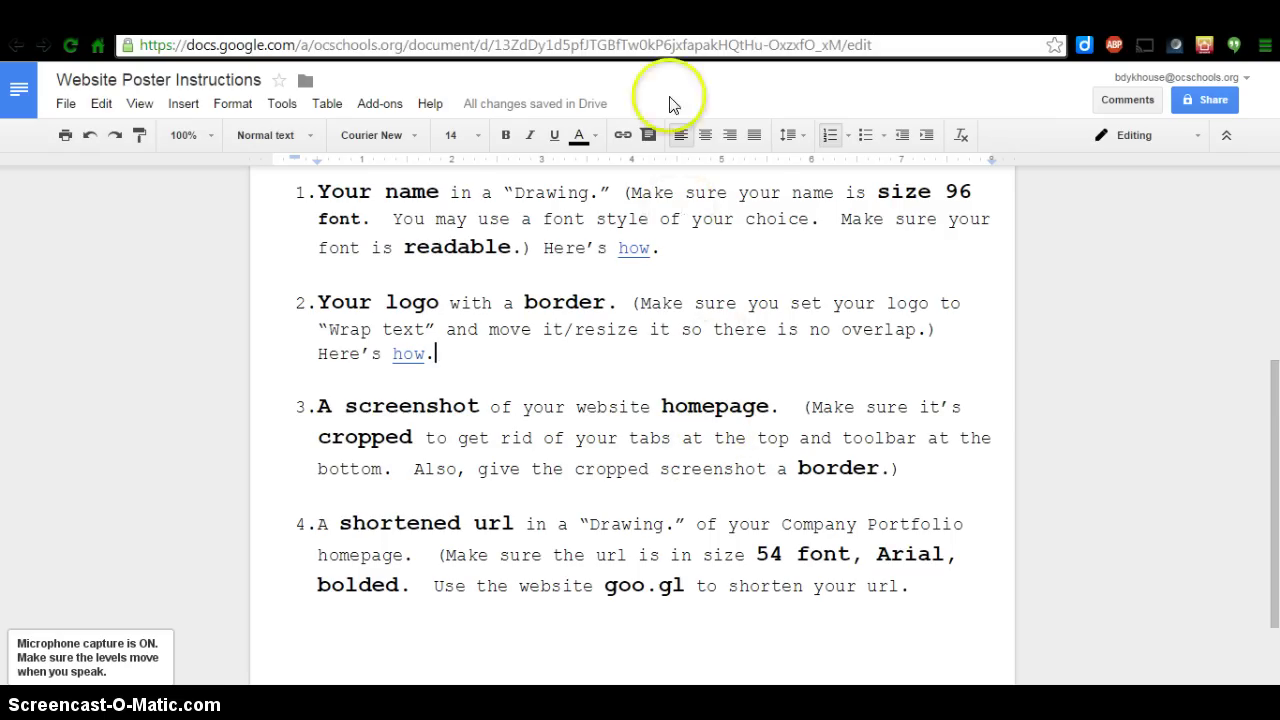
Switch from the chromebook keyboard image results to the Google Sites list of sites.
key(ctrl+Tab)
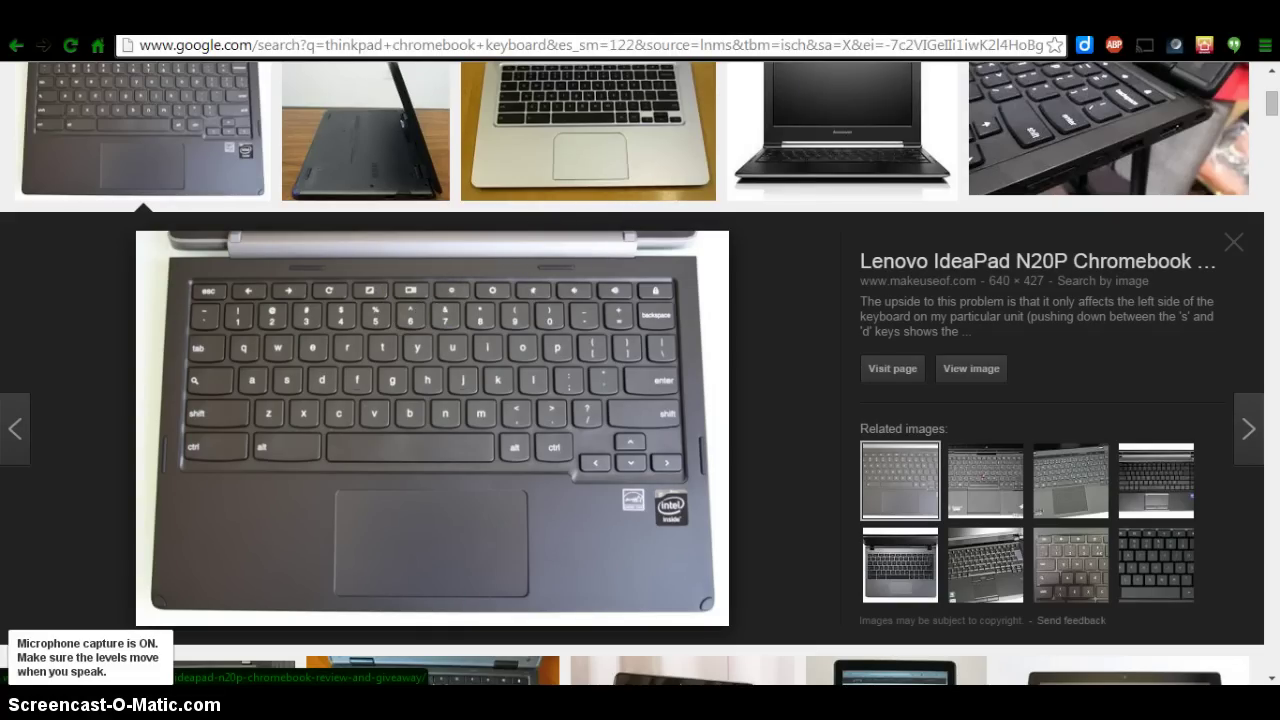
key(ctrl+Tab)
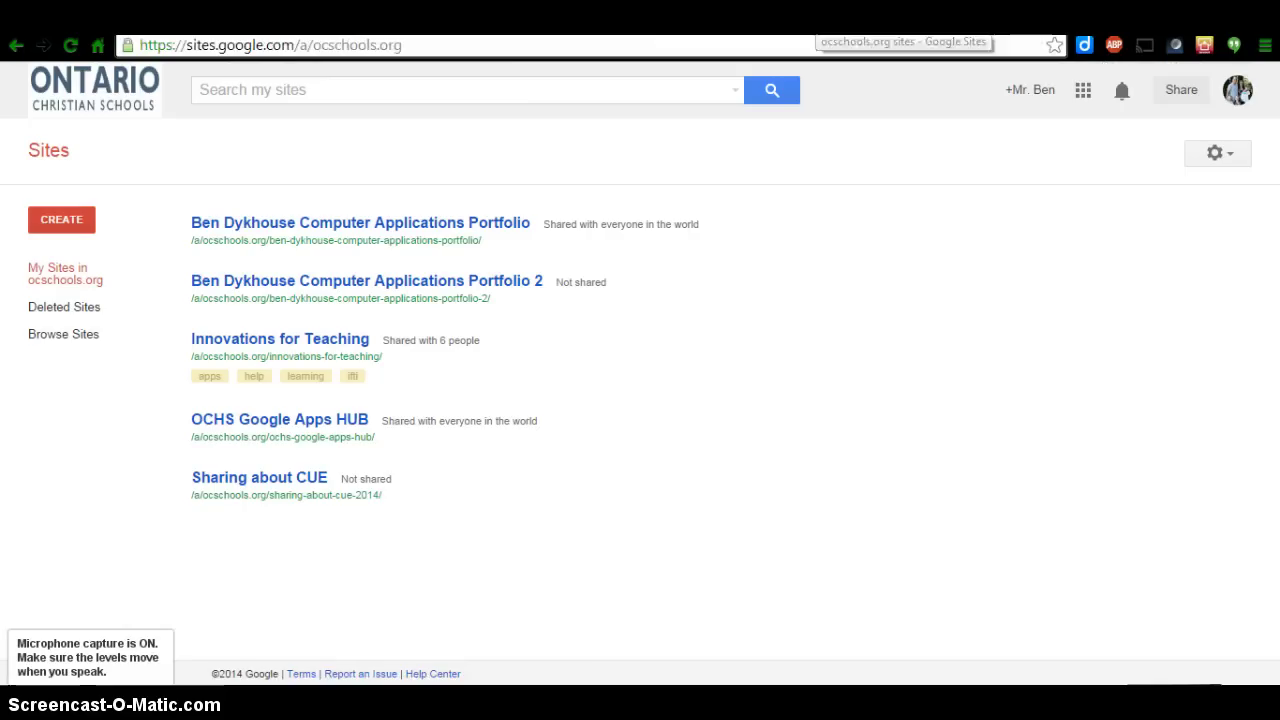
Open the Computer Applications Portfolio site and scroll through its Biography page.
click(463, 224)
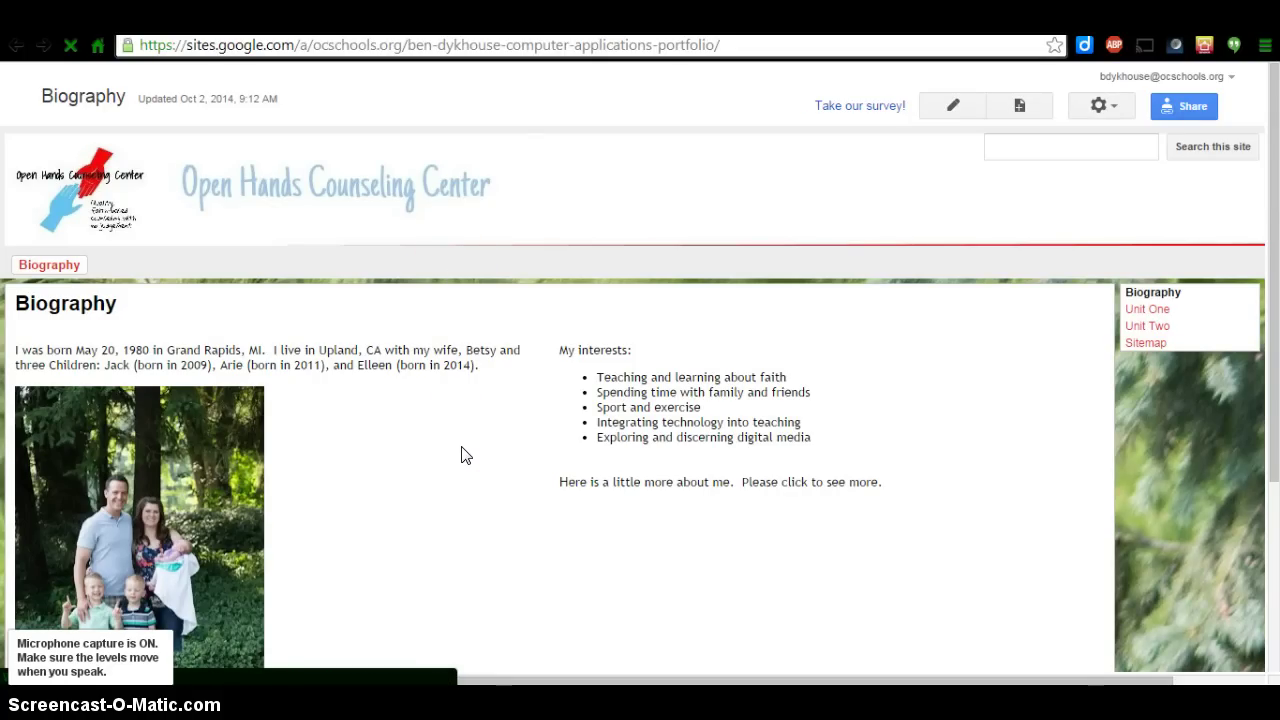
scroll(463, 454, down, 1)
scroll(531, 325, up, 1)
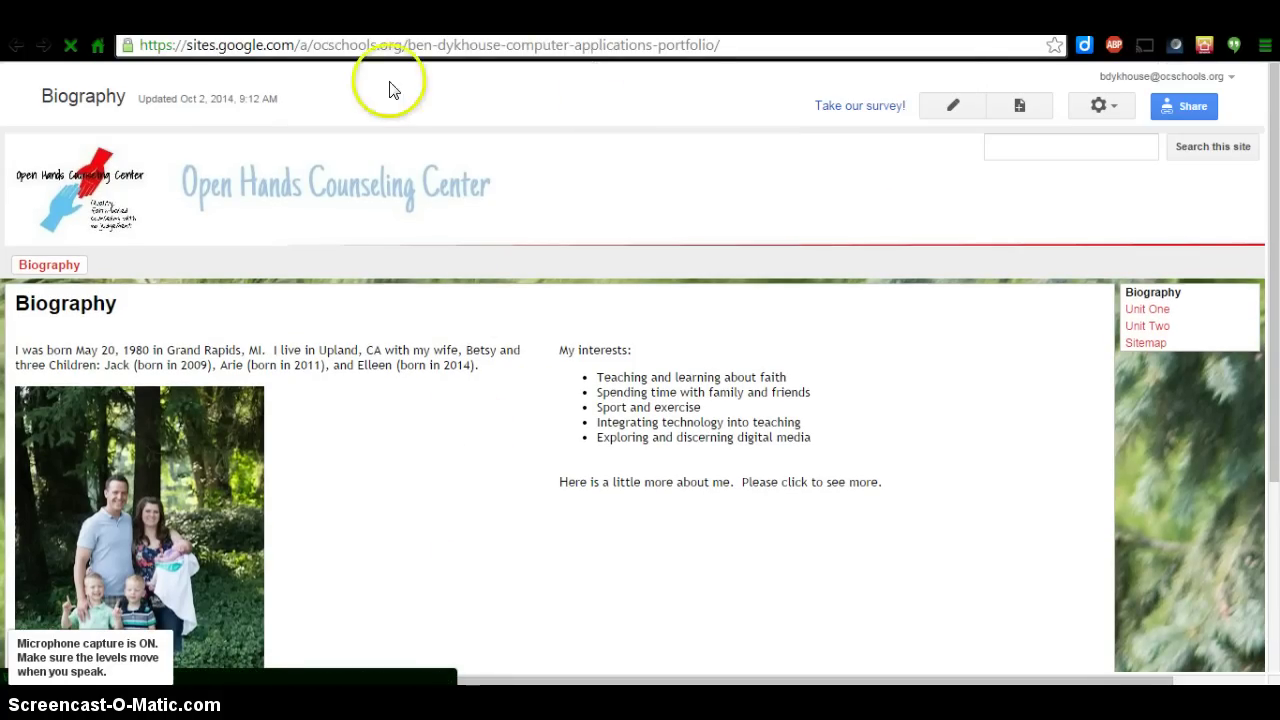
scroll(491, 320, down, 1)
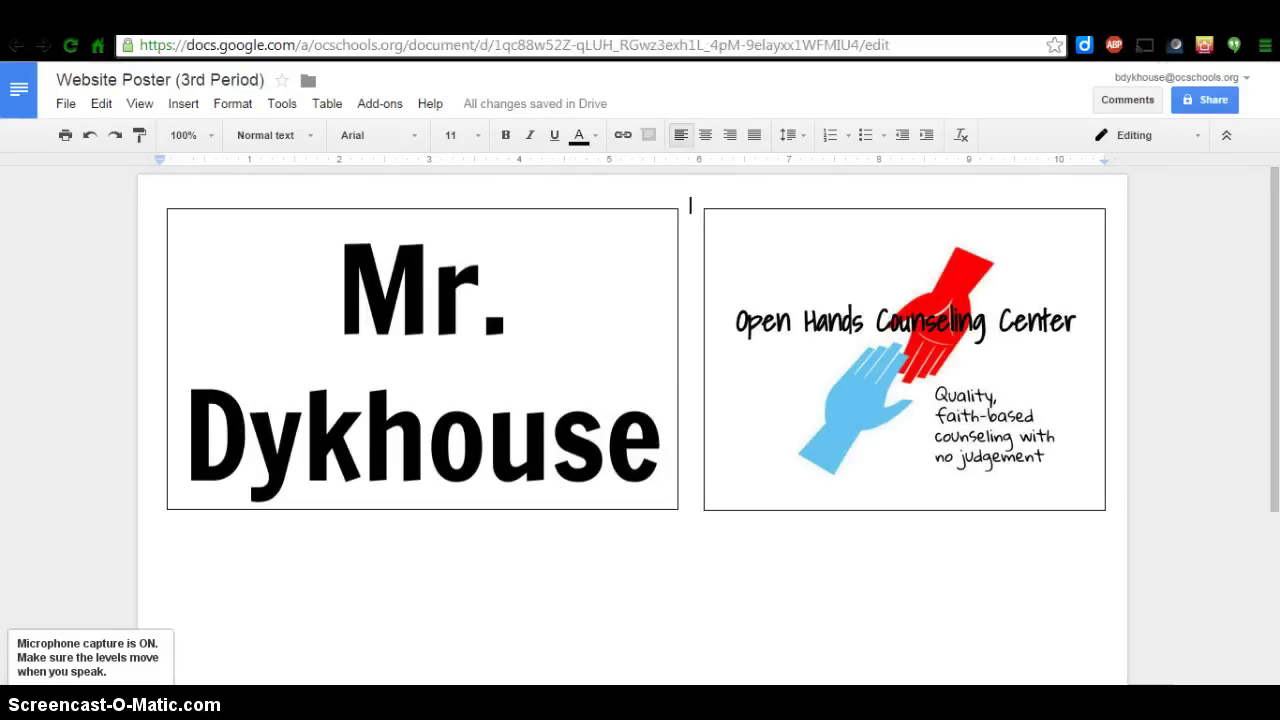
Return to the Website Poster doc and start a new line below the name and logo.
click(332, 626)
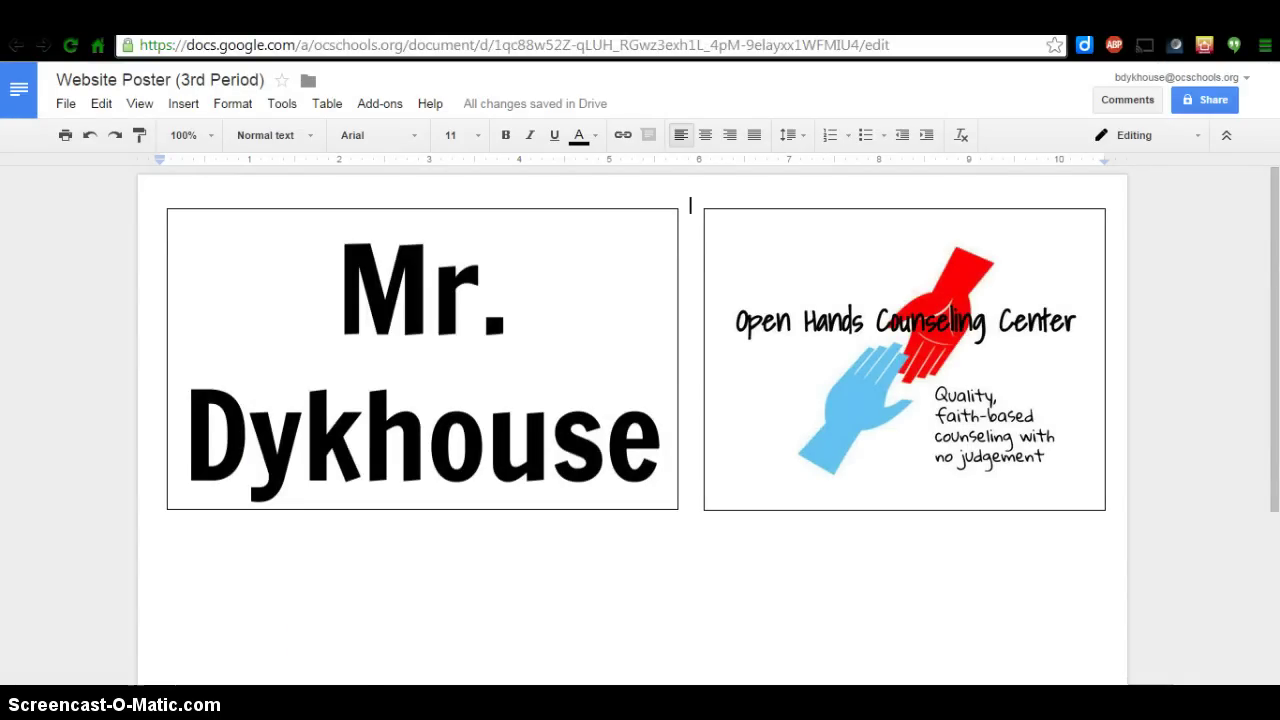
click(437, 566)
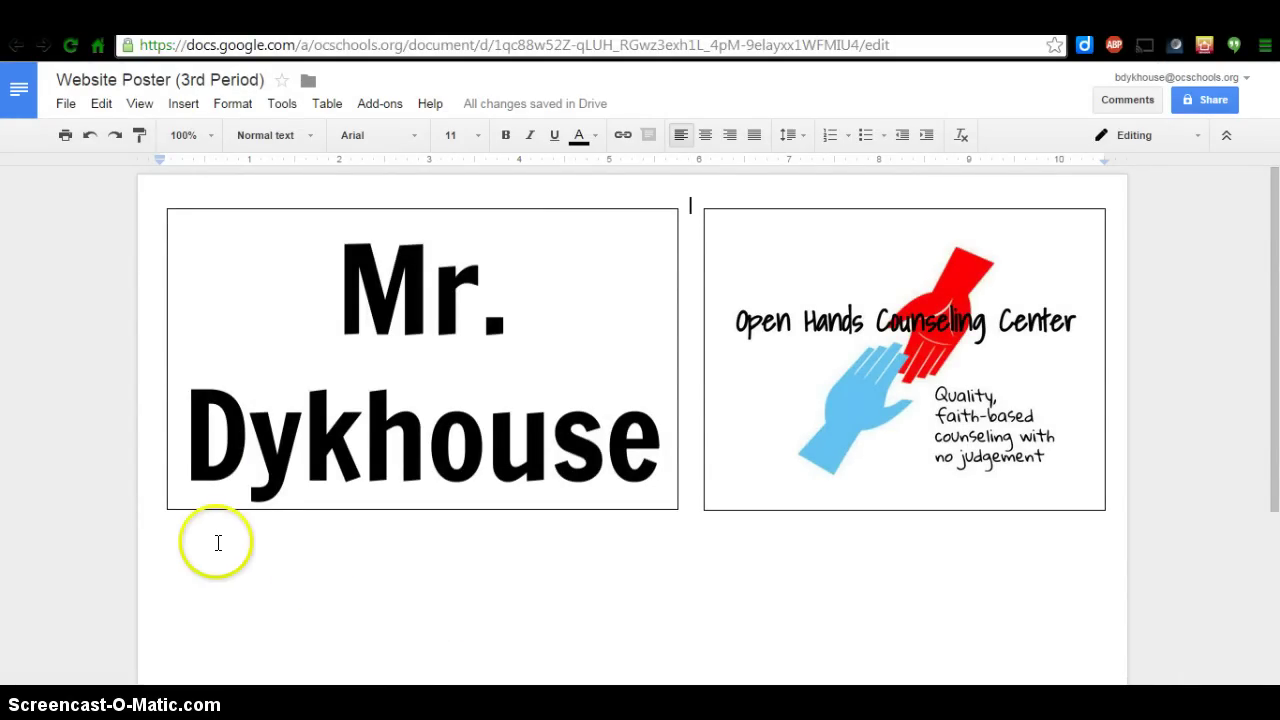
key(Return)
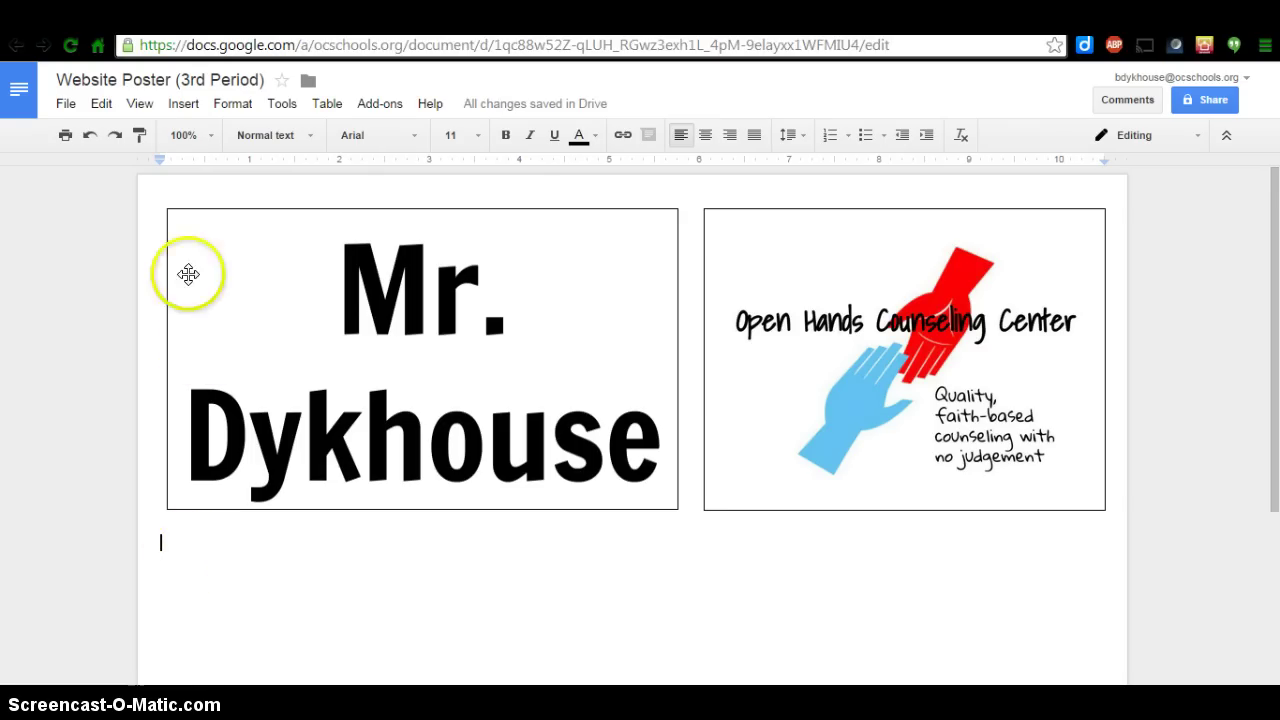
Abandon the Insert Image upload and paste the website screenshot instead.
click(181, 104)
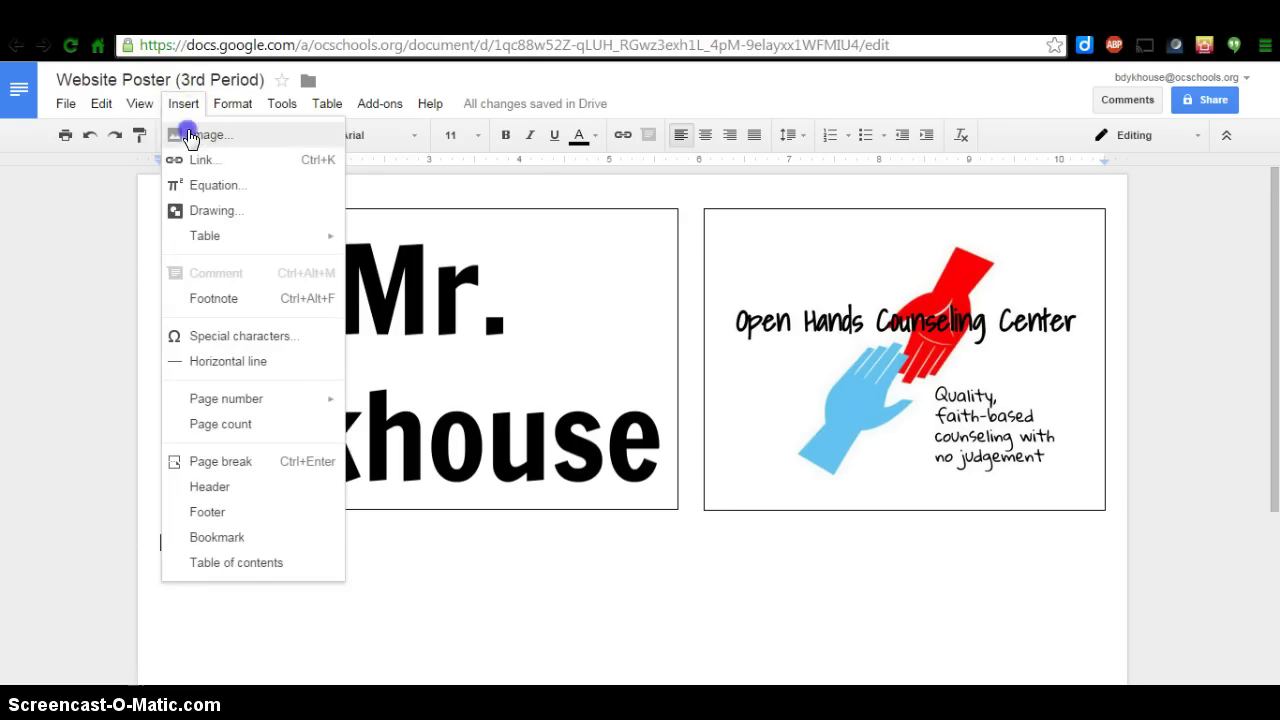
click(185, 134)
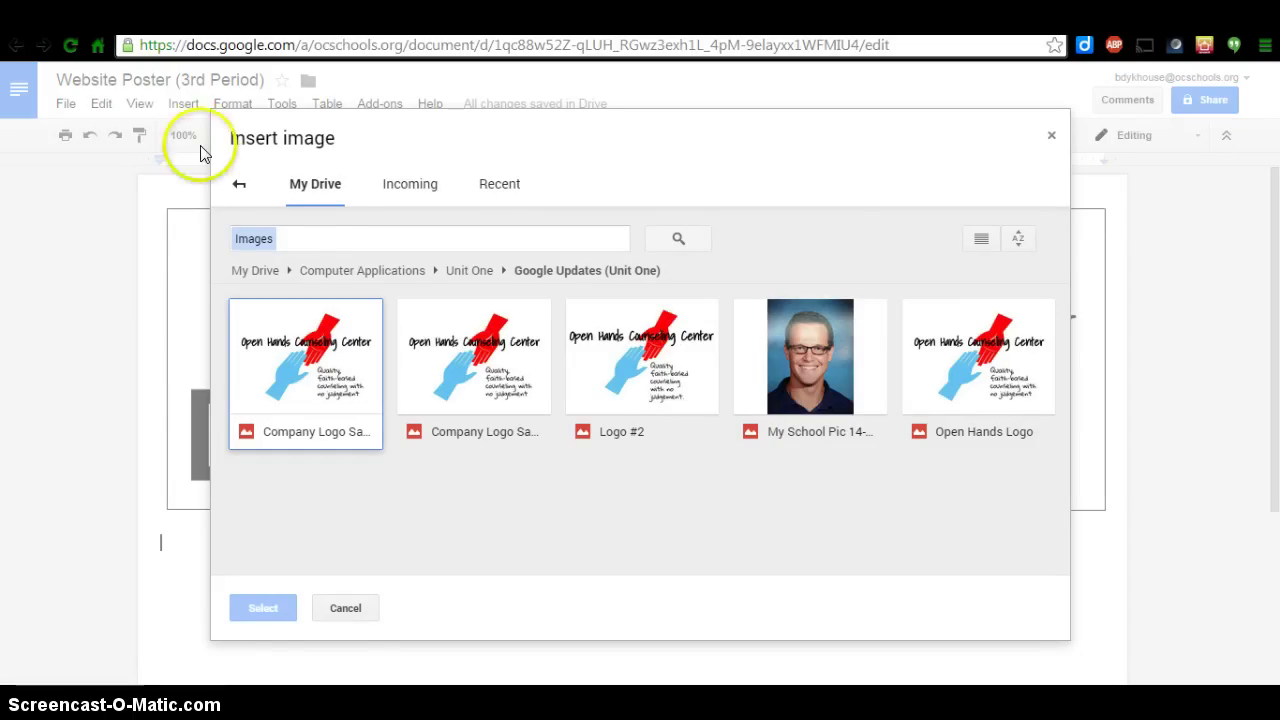
click(240, 185)
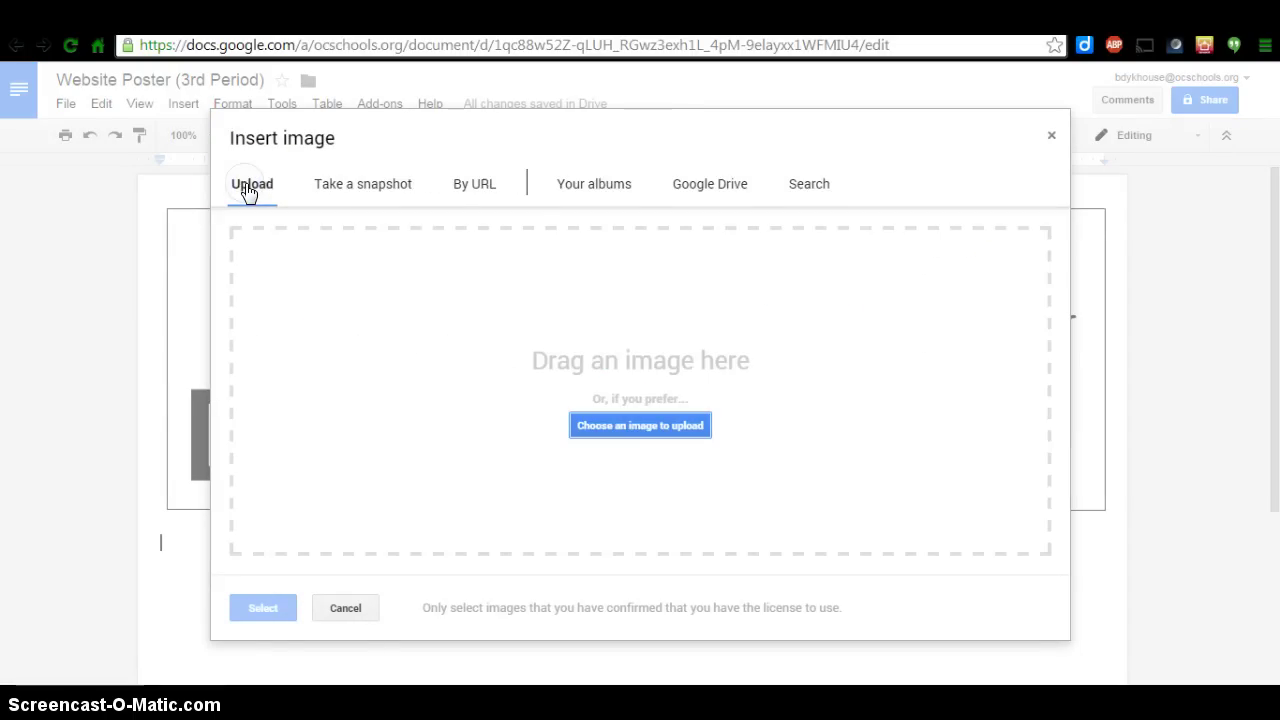
click(628, 435)
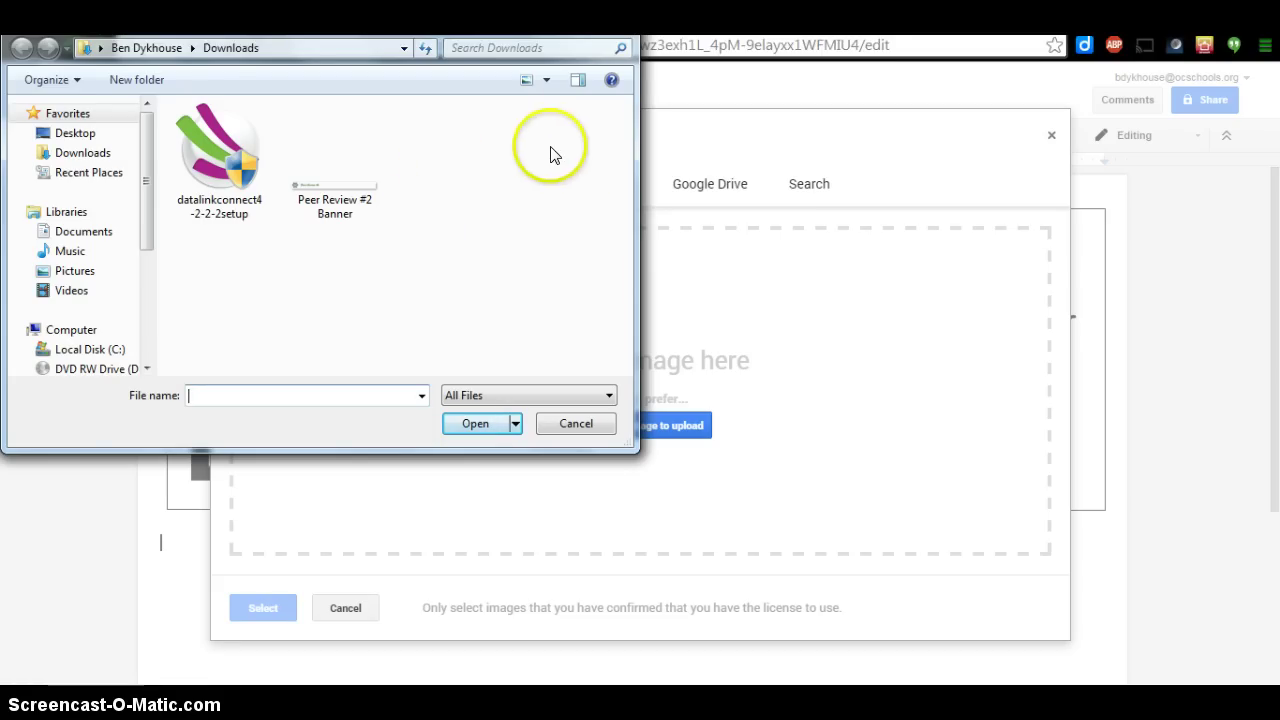
key(Escape)
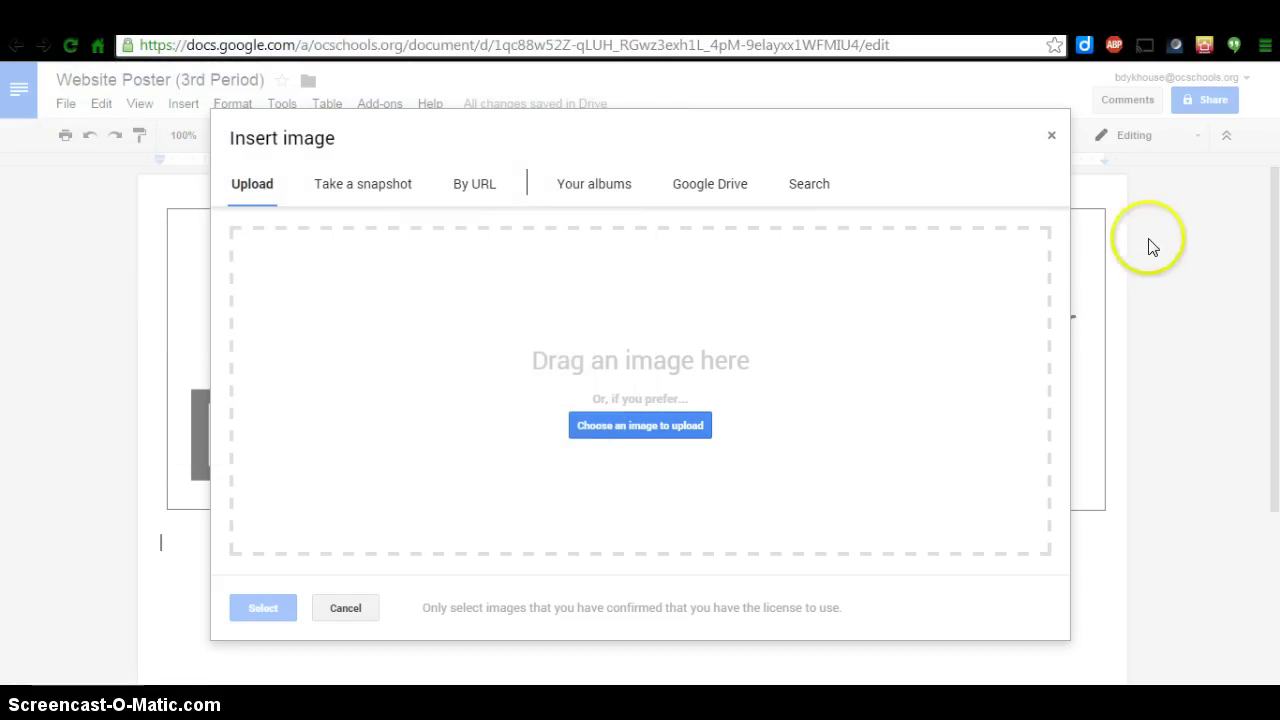
click(1051, 134)
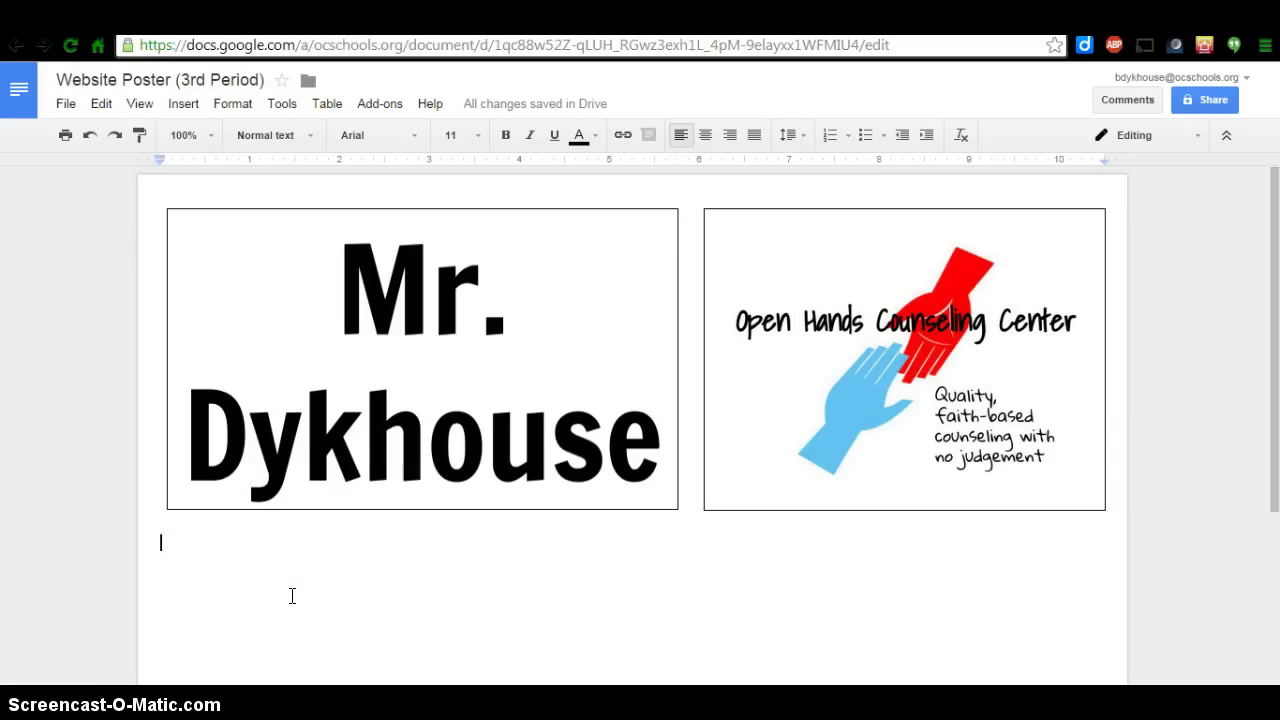
key(ctrl+v)
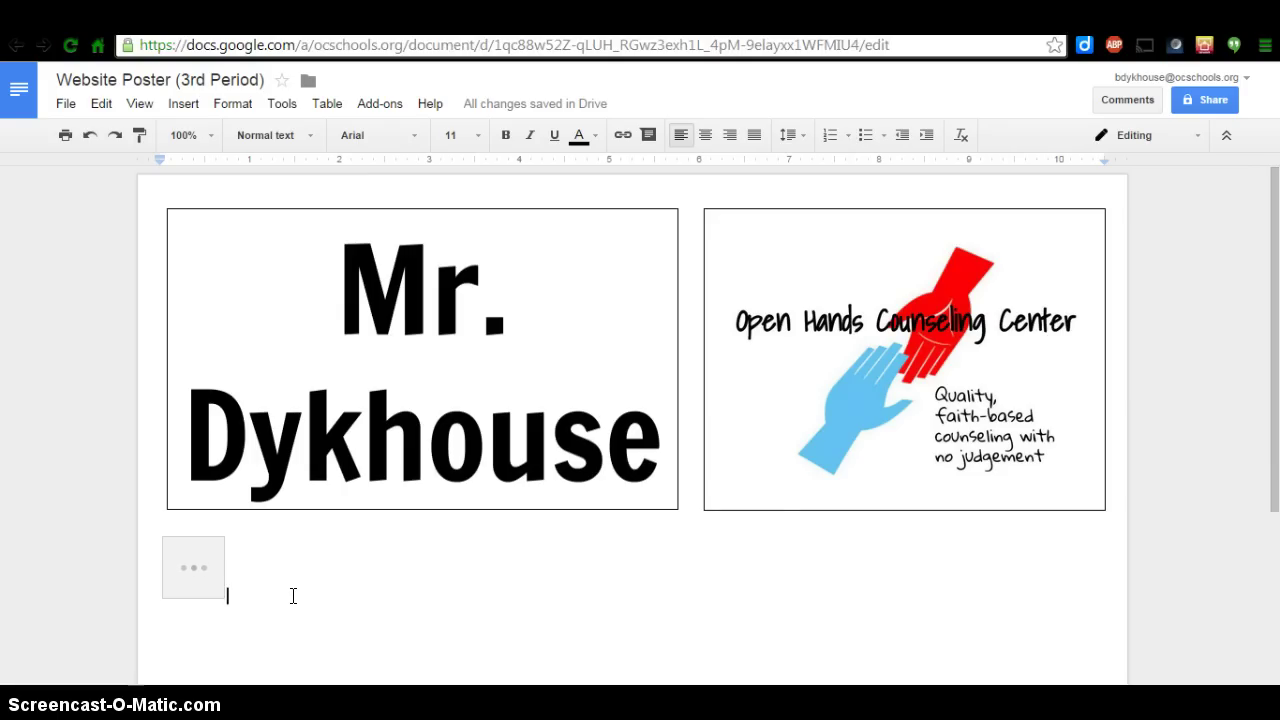
Resize the pasted screenshot, set it to Wrap text, and move it slightly lower.
click(691, 617)
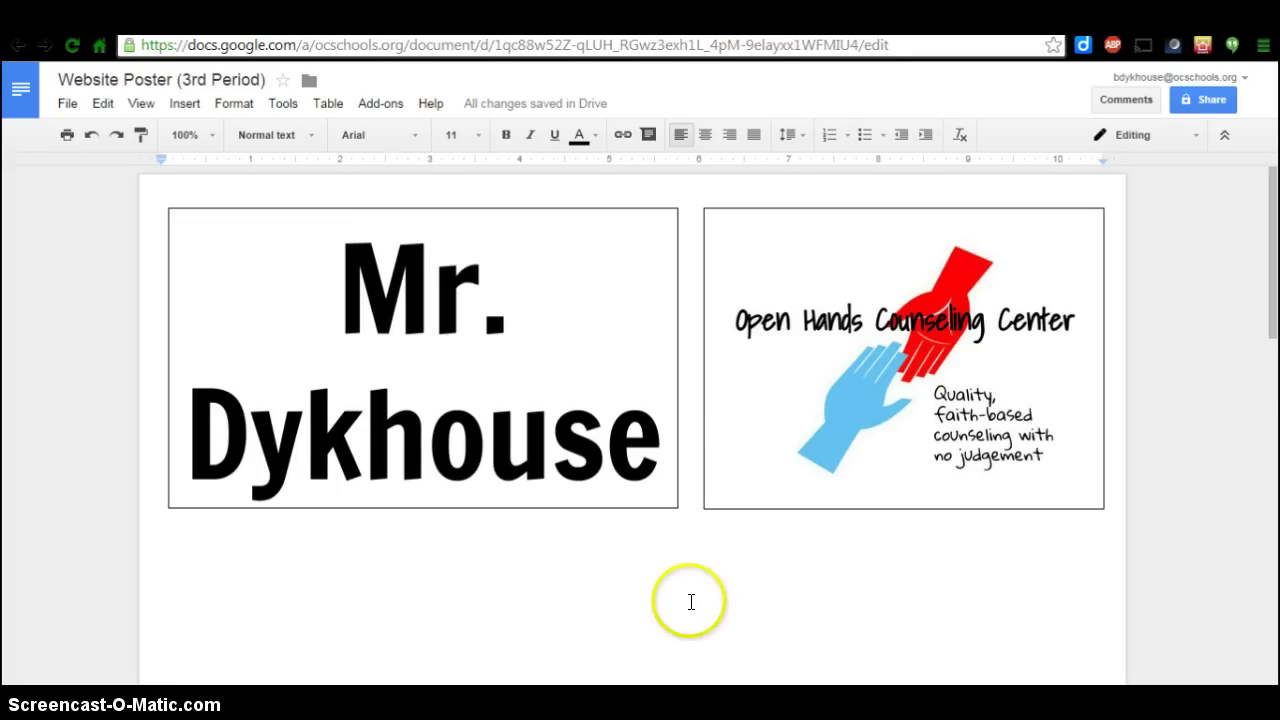
scroll(660, 588, down, 10)
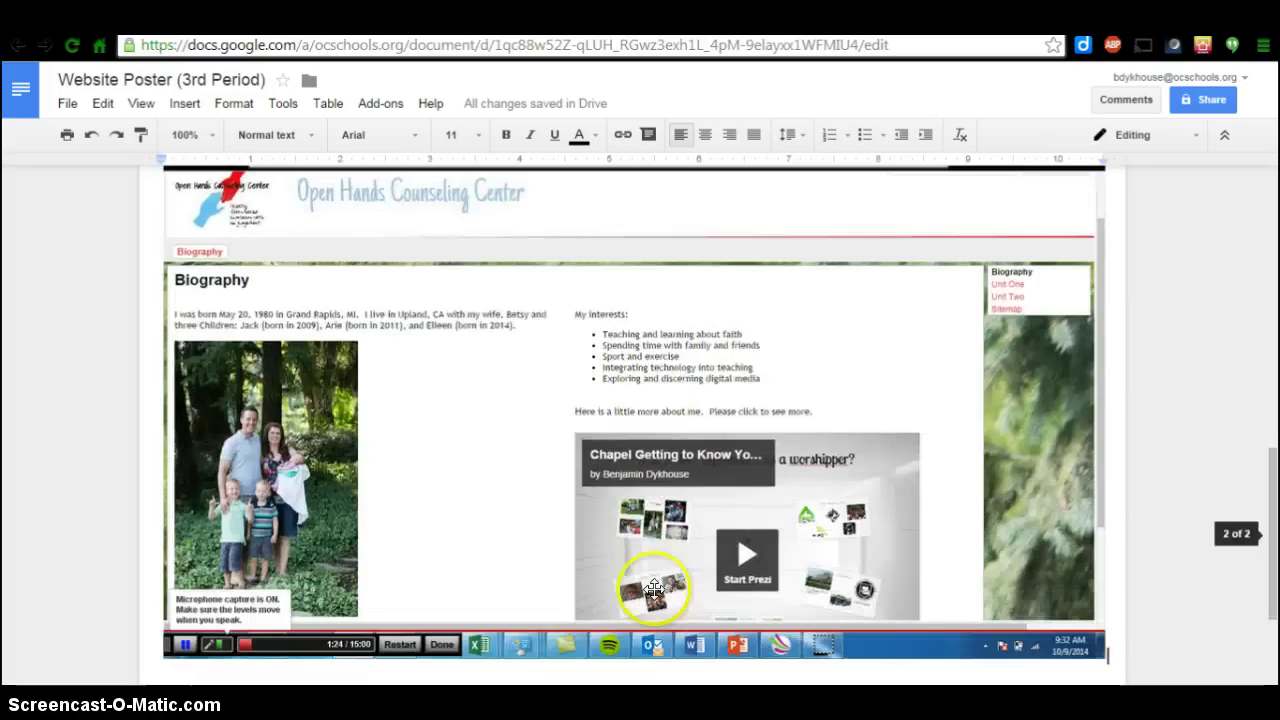
click(645, 370)
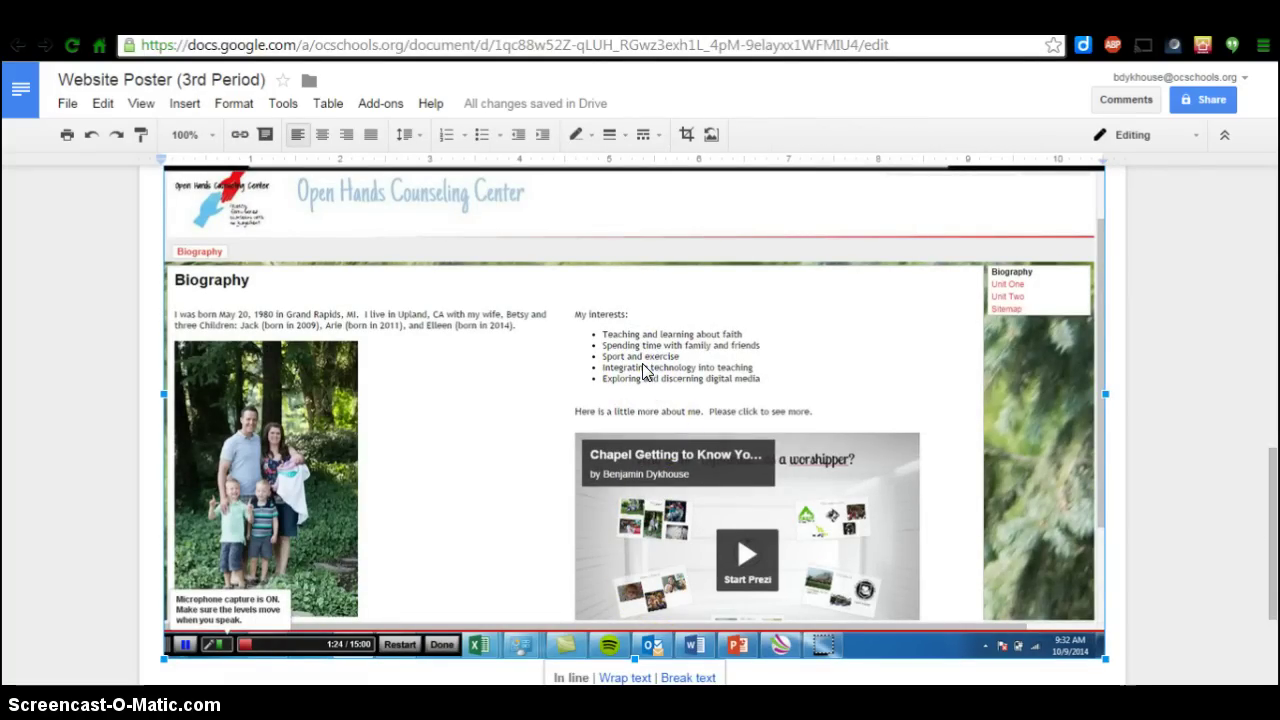
drag(1105, 660, 604, 282)
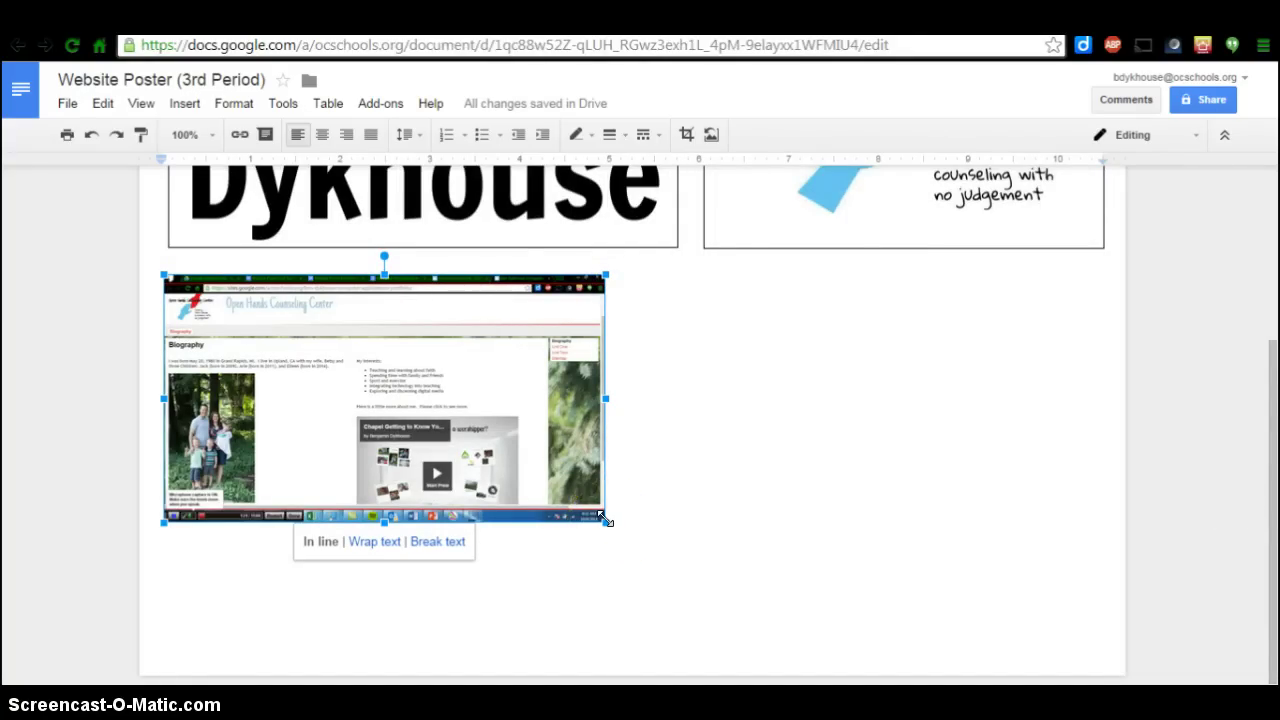
drag(605, 518, 643, 572)
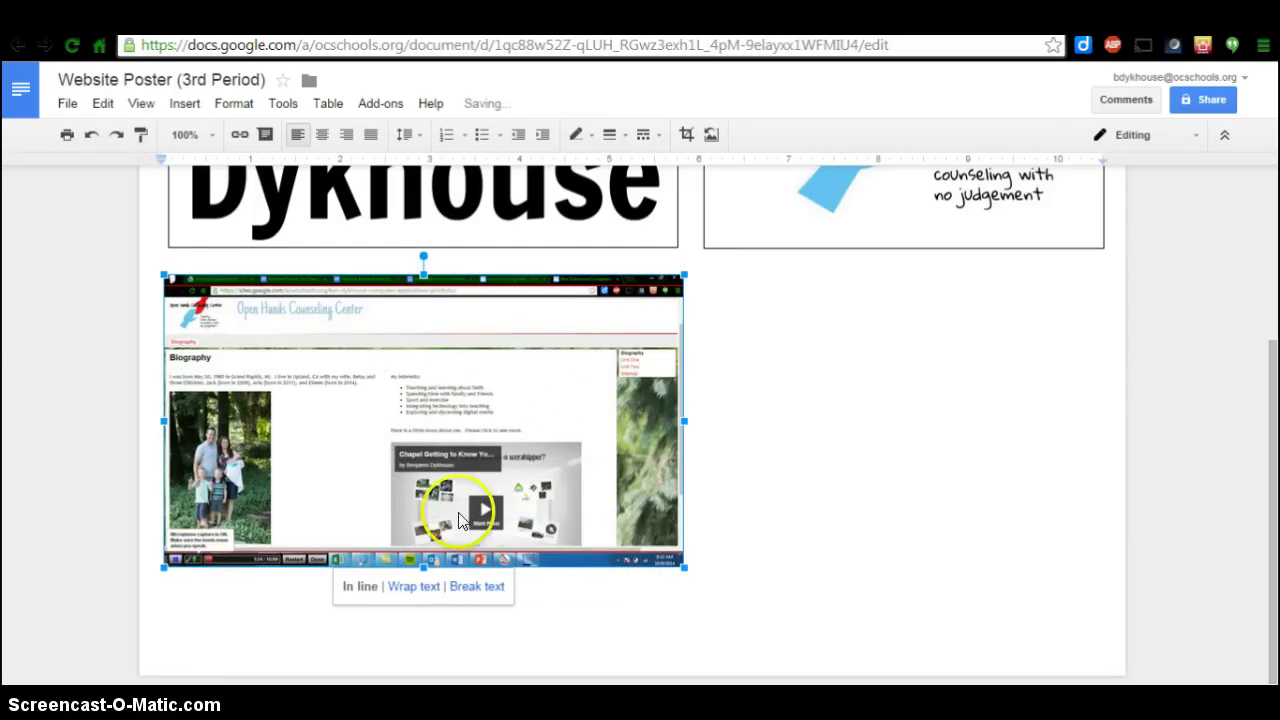
click(418, 590)
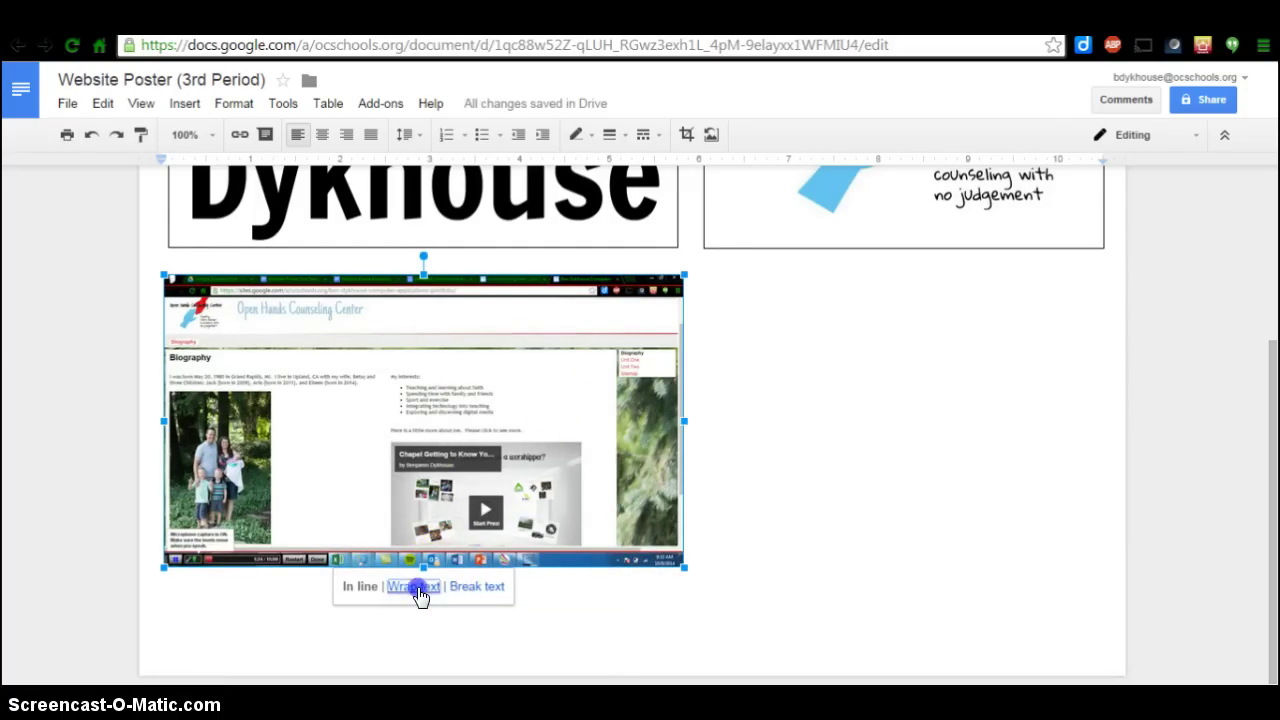
drag(418, 491, 424, 544)
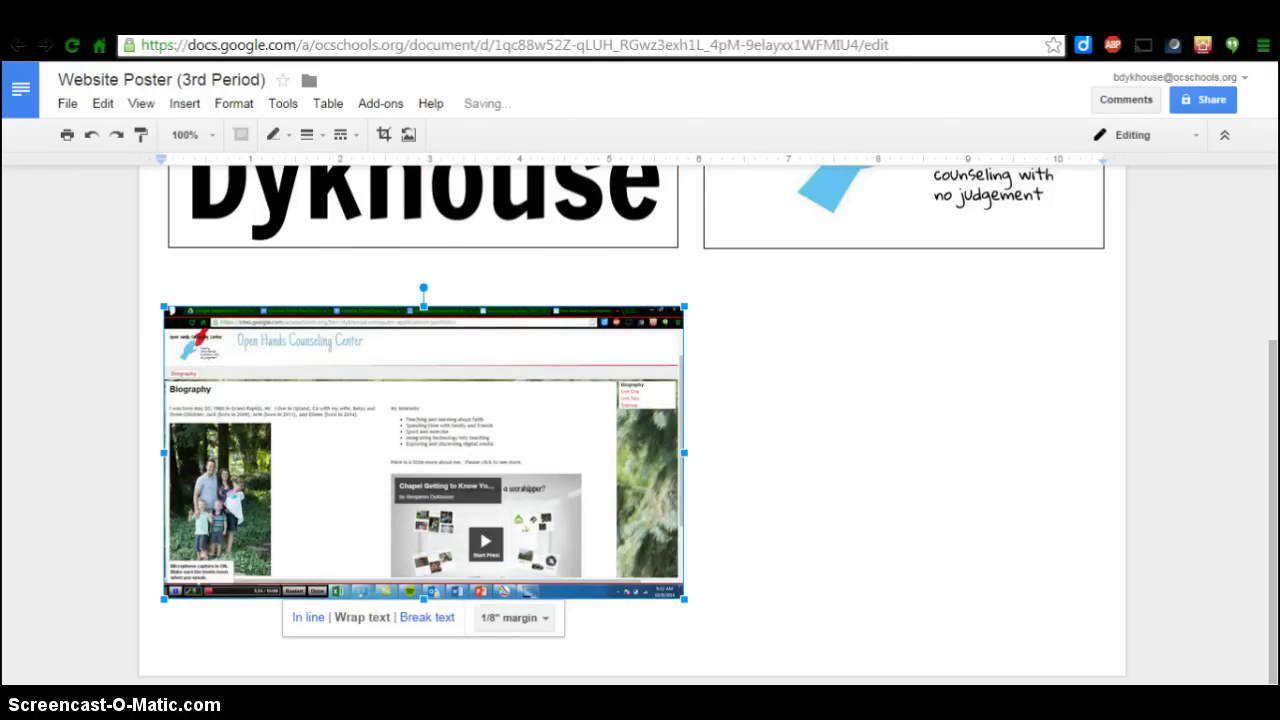
Check the cropping guidance in the Website Poster Instructions doc, then return to the poster.
key(ctrl+Tab)
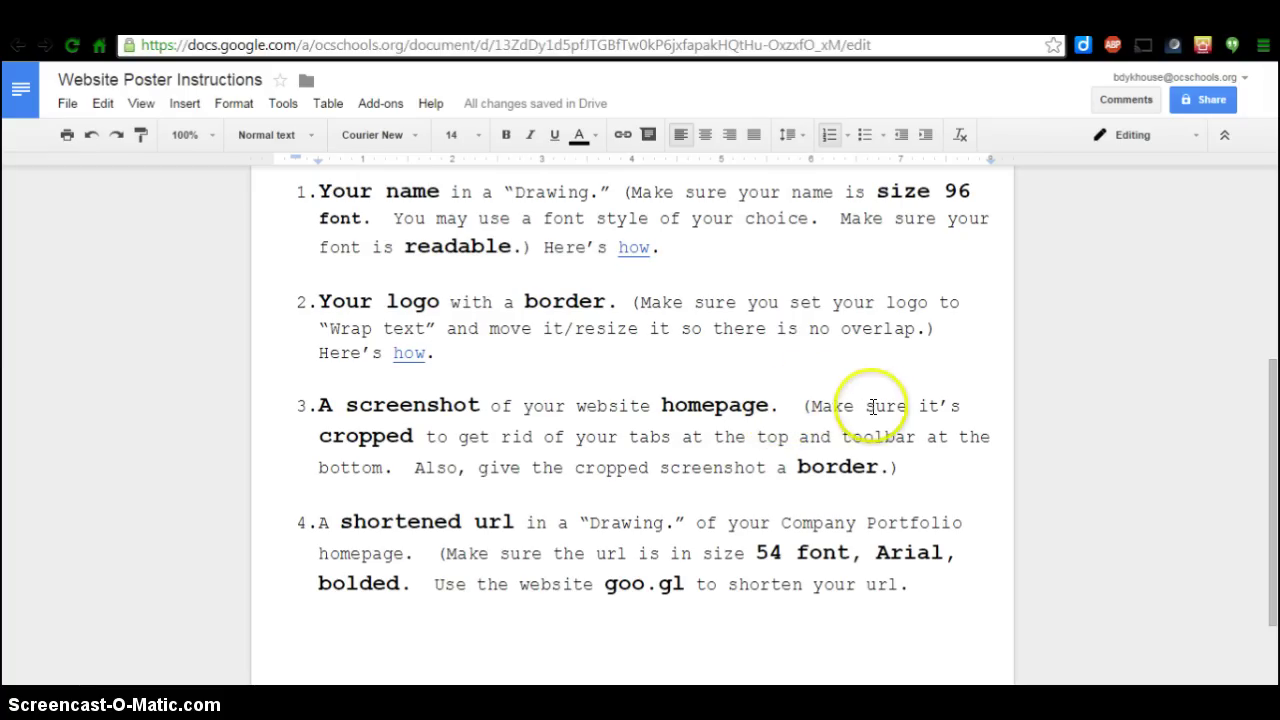
double_click(362, 437)
click(360, 437)
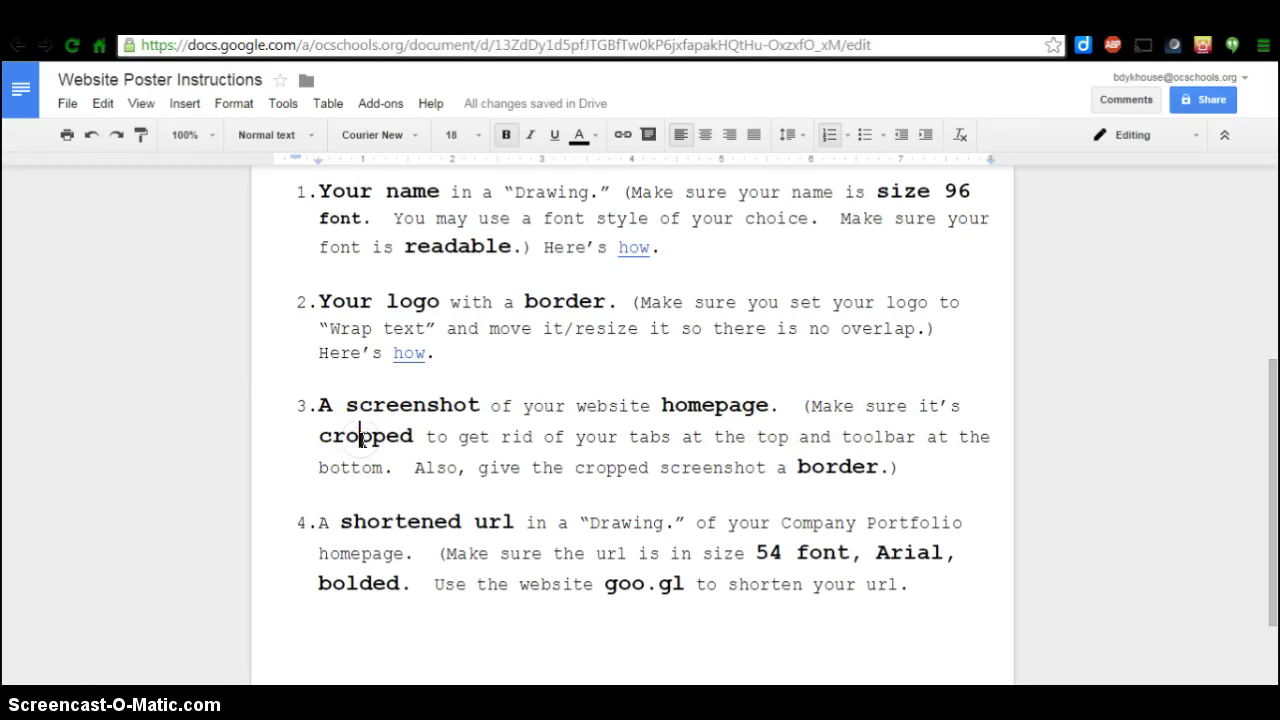
key(ctrl+Tab)
Crop the browser tabs off the top and the taskbar off the bottom of the screenshot.
click(347, 400)
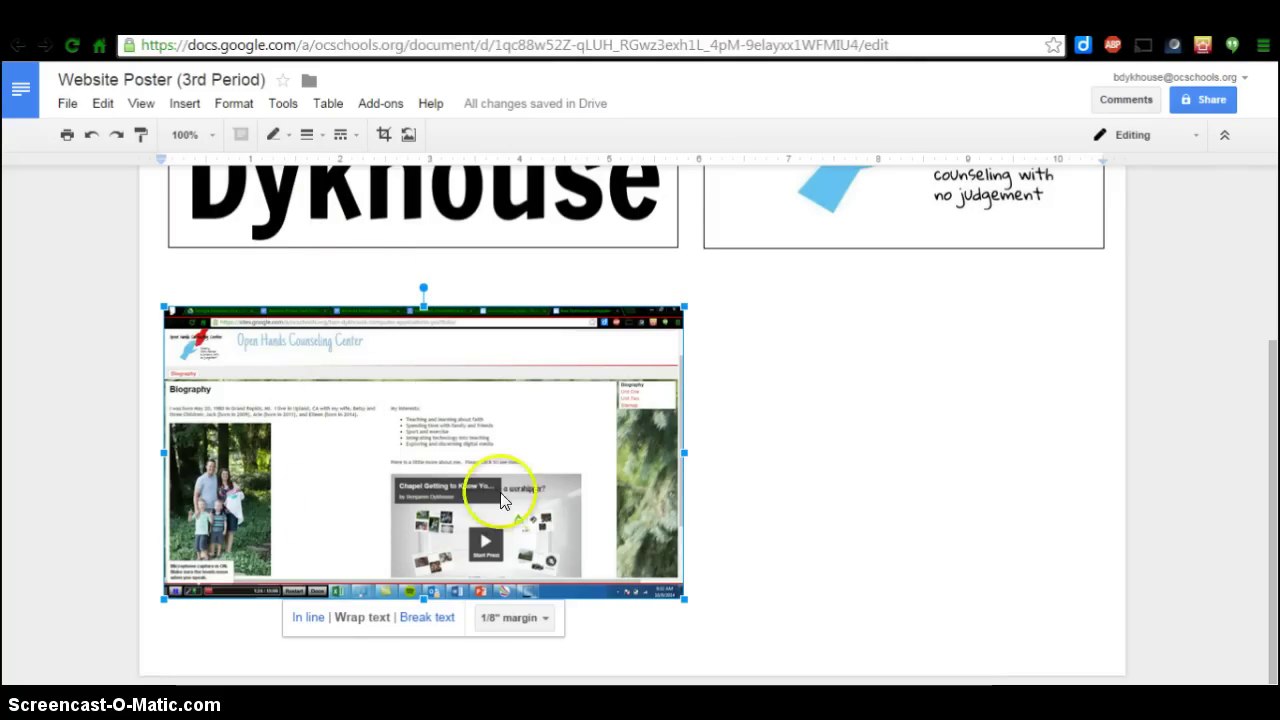
click(384, 137)
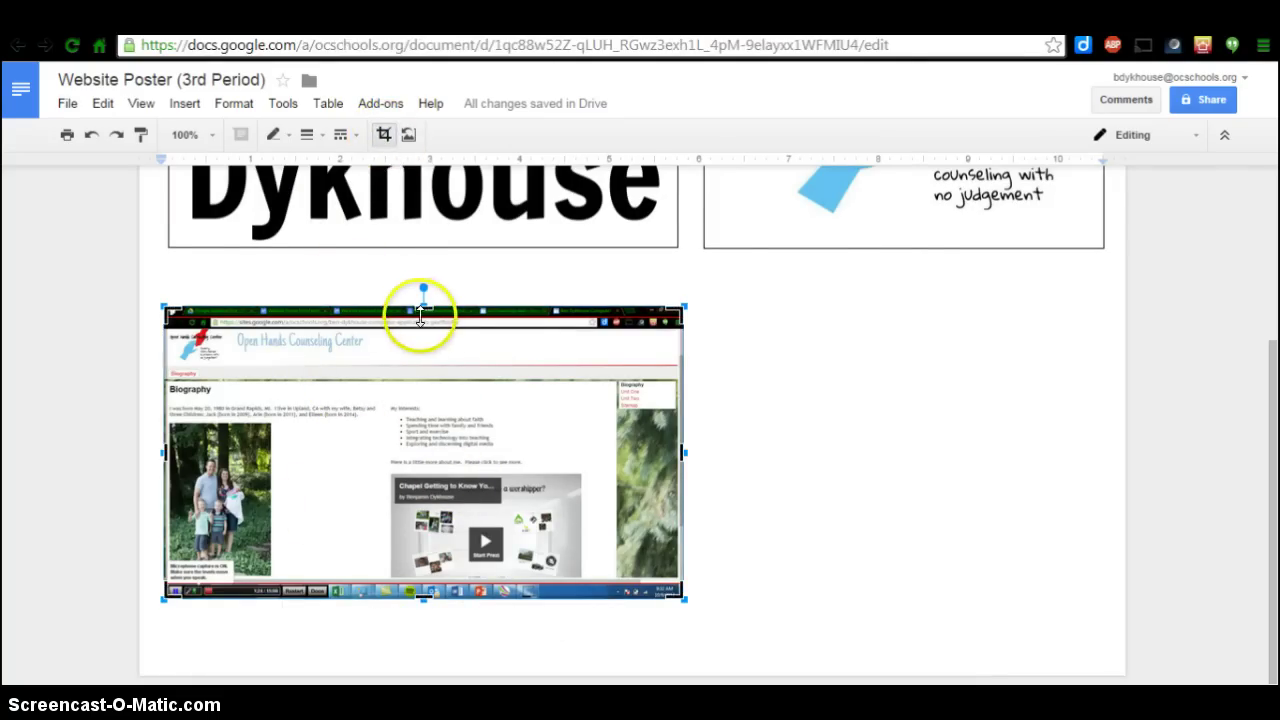
drag(424, 305, 422, 317)
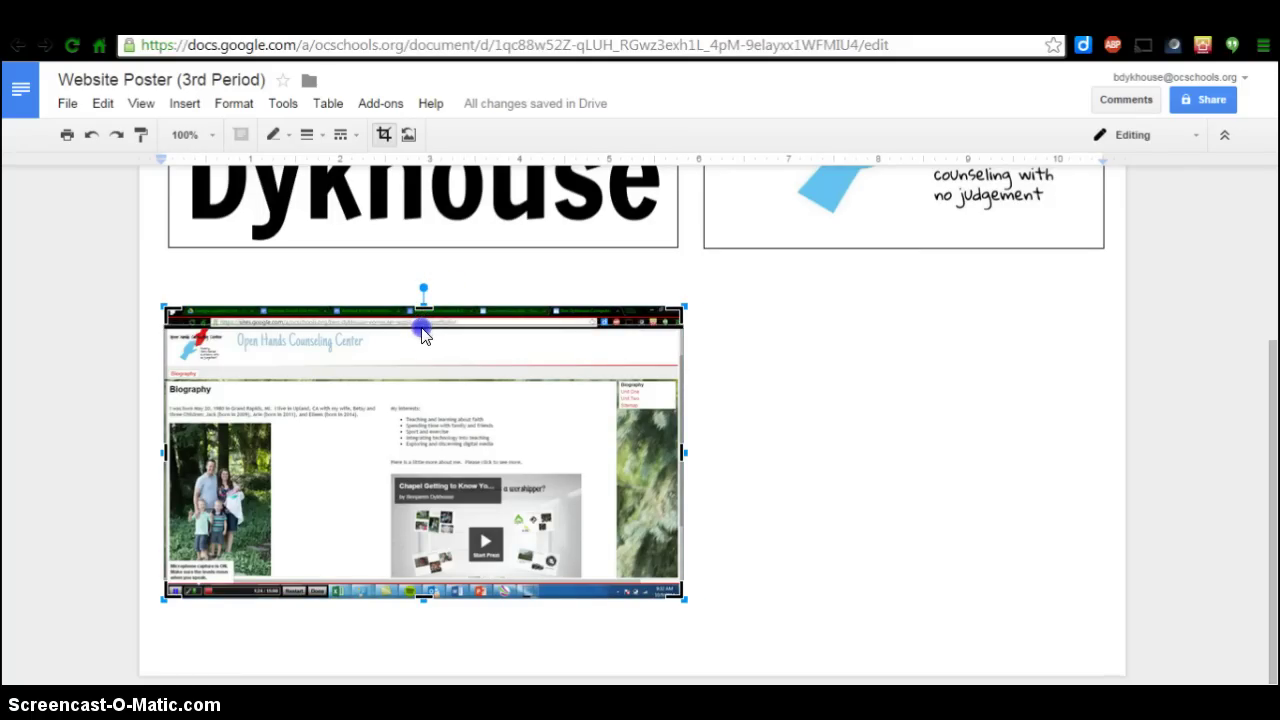
drag(422, 338, 423, 333)
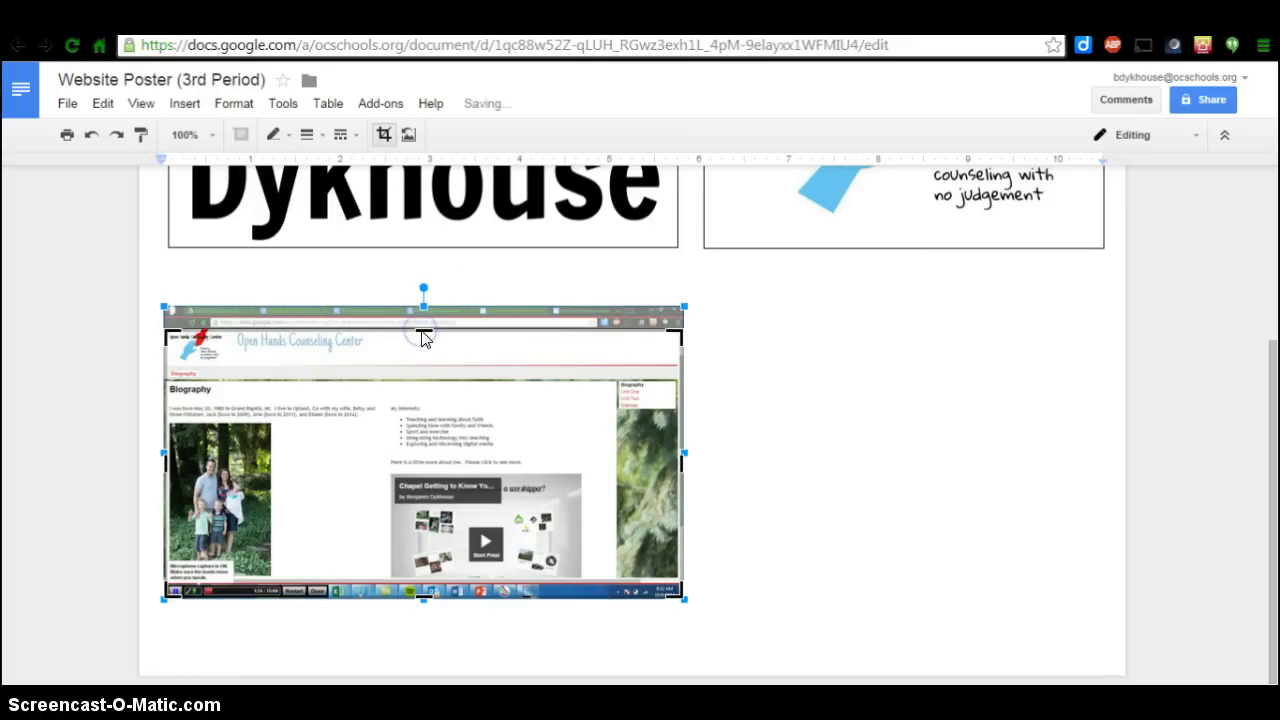
drag(423, 593, 424, 585)
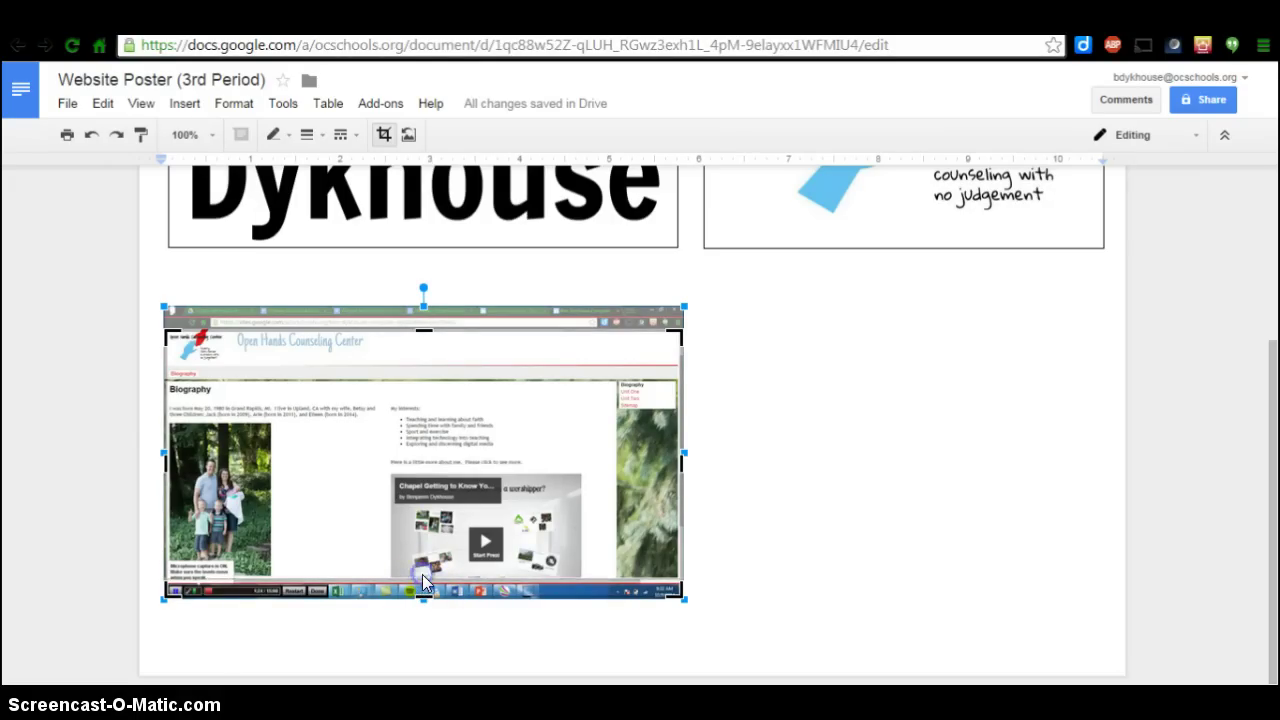
click(776, 500)
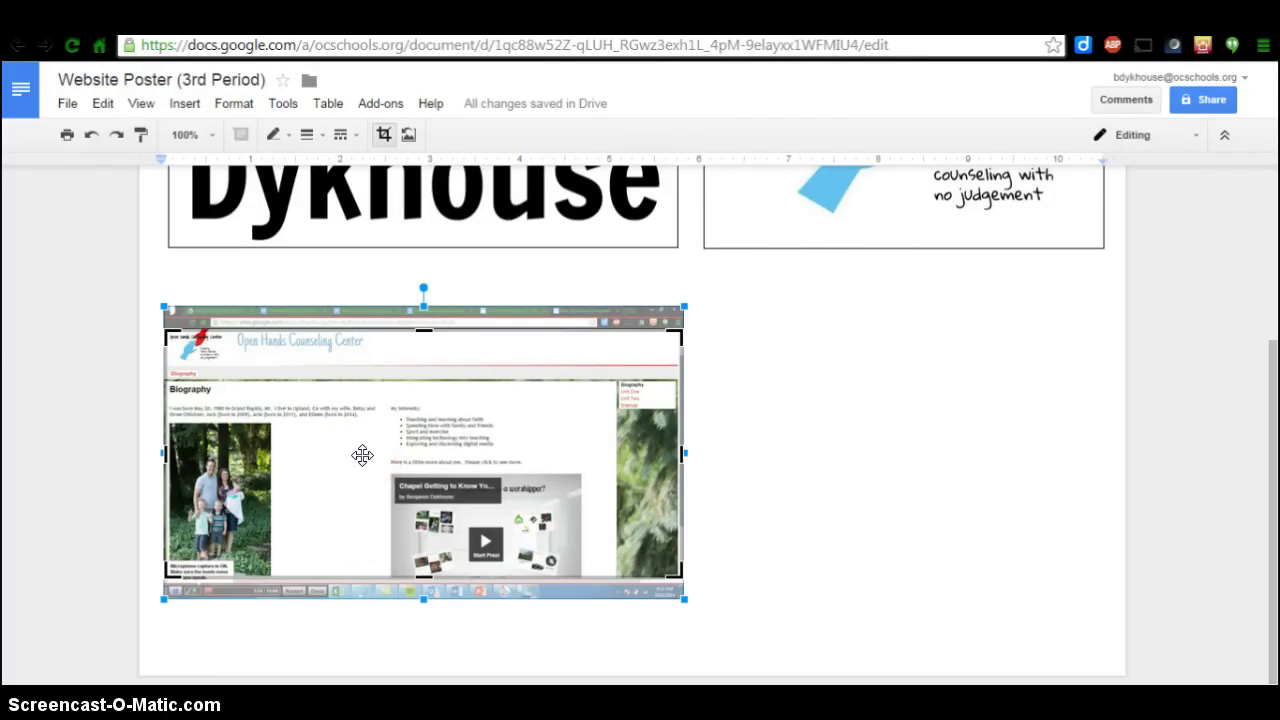
click(777, 467)
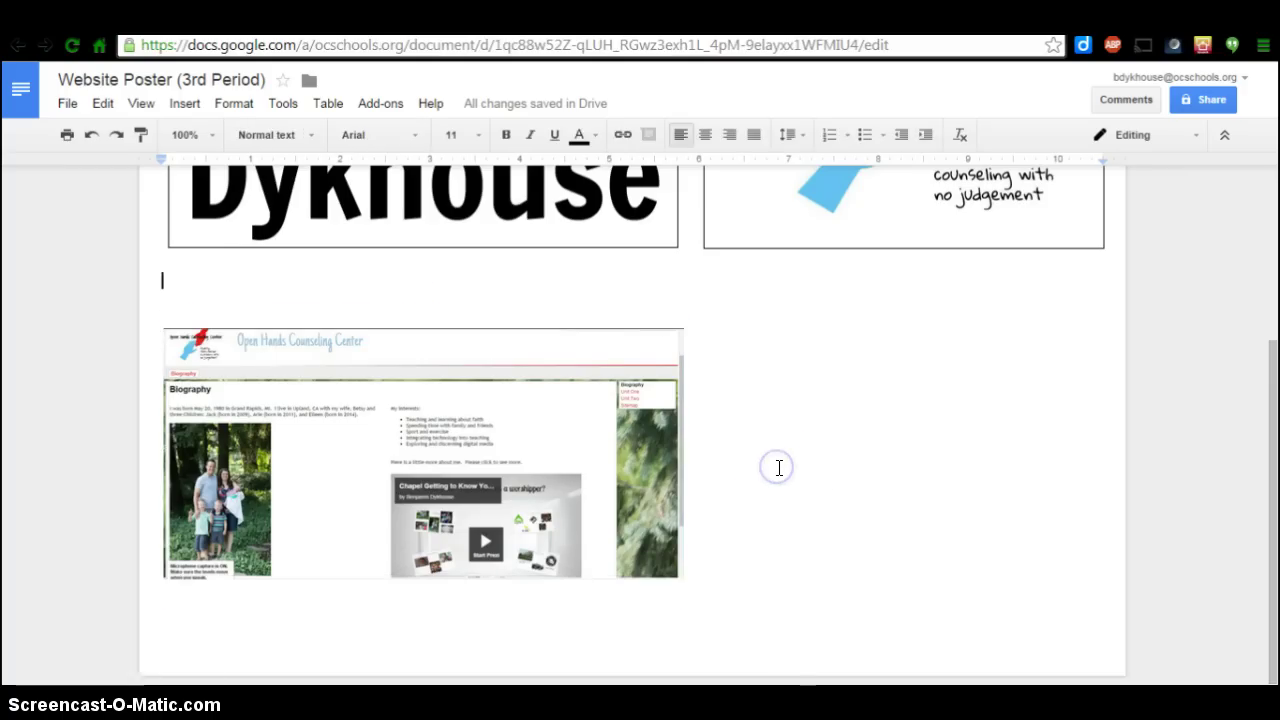
Shift the cropped screenshot slightly up and right, and confirm the crop edges.
click(466, 445)
mouse_move(466, 445)
mouse_down()
mouse_move(474, 429)
mouse_move(523, 434)
mouse_move(480, 425)
mouse_up()
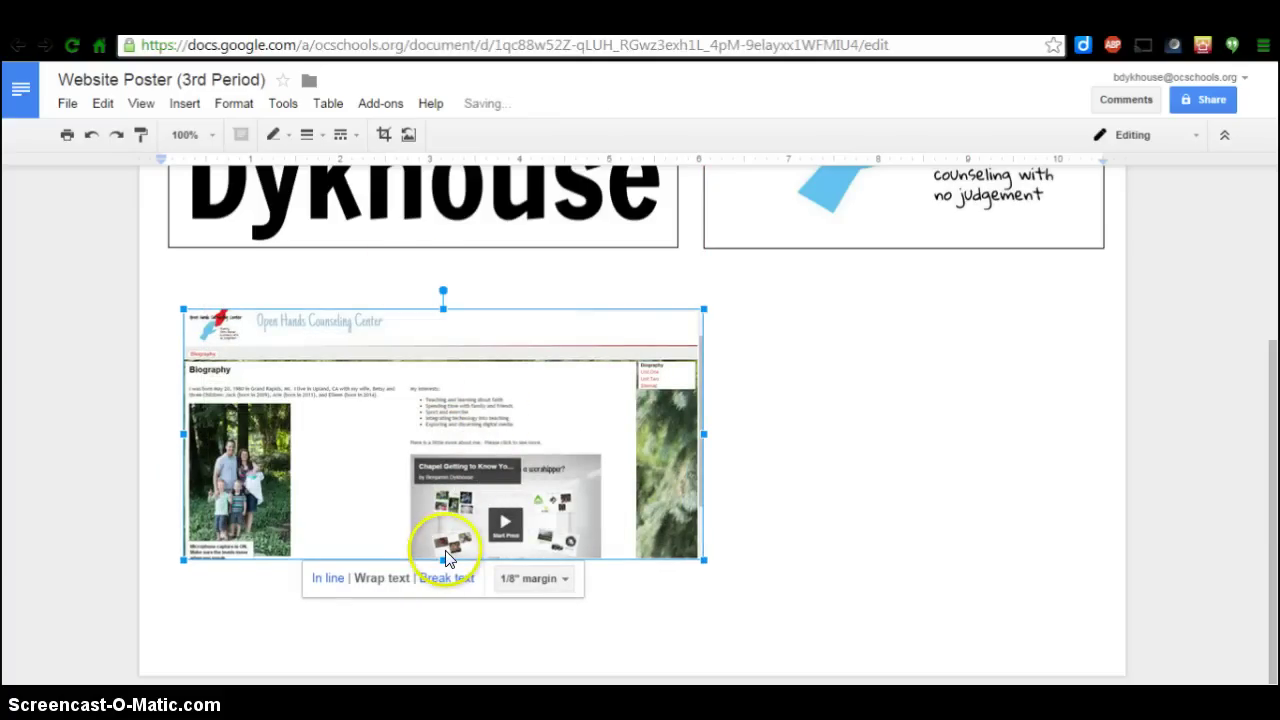
click(384, 134)
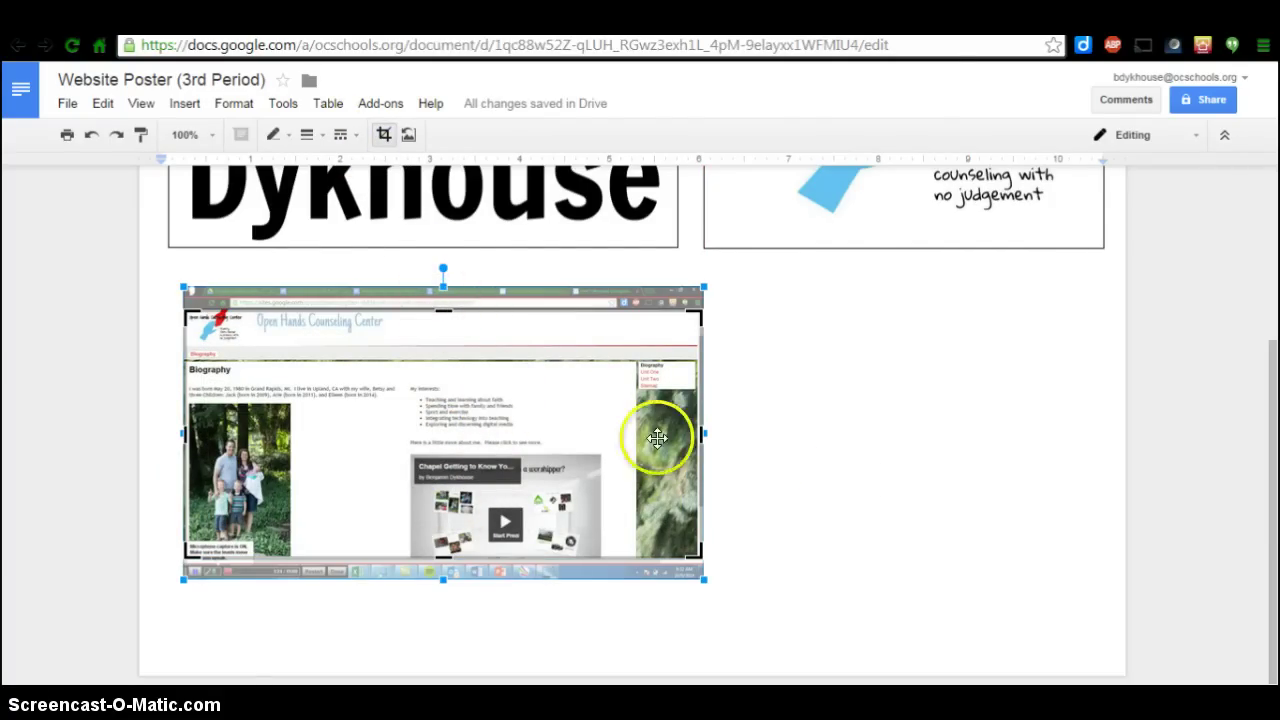
click(841, 478)
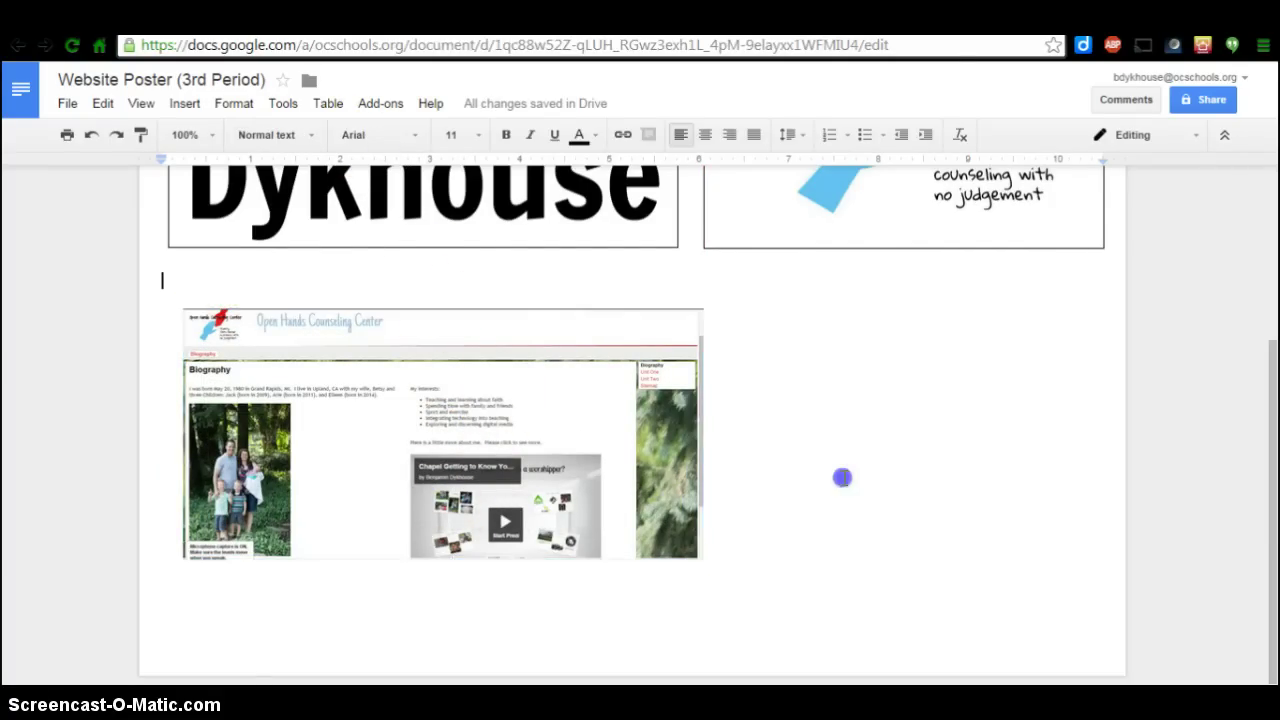
Give the cropped screenshot a 1pt border using the Line weight dropdown.
click(458, 407)
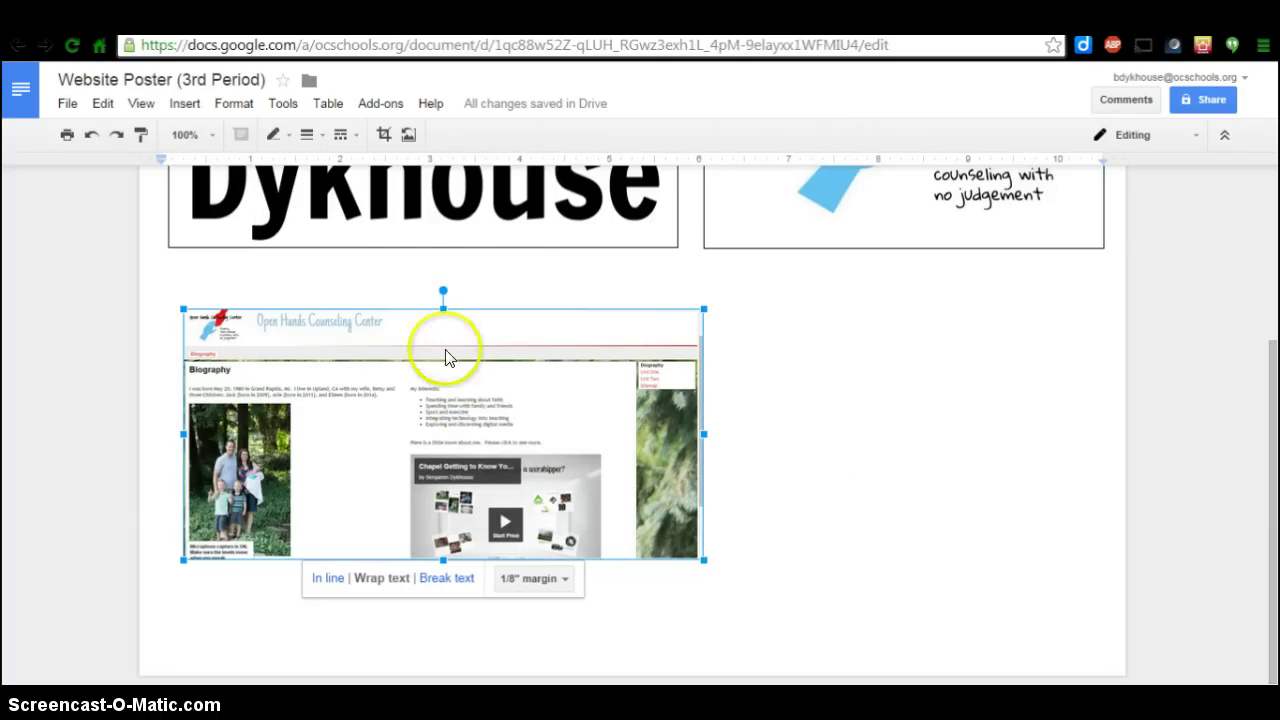
click(321, 134)
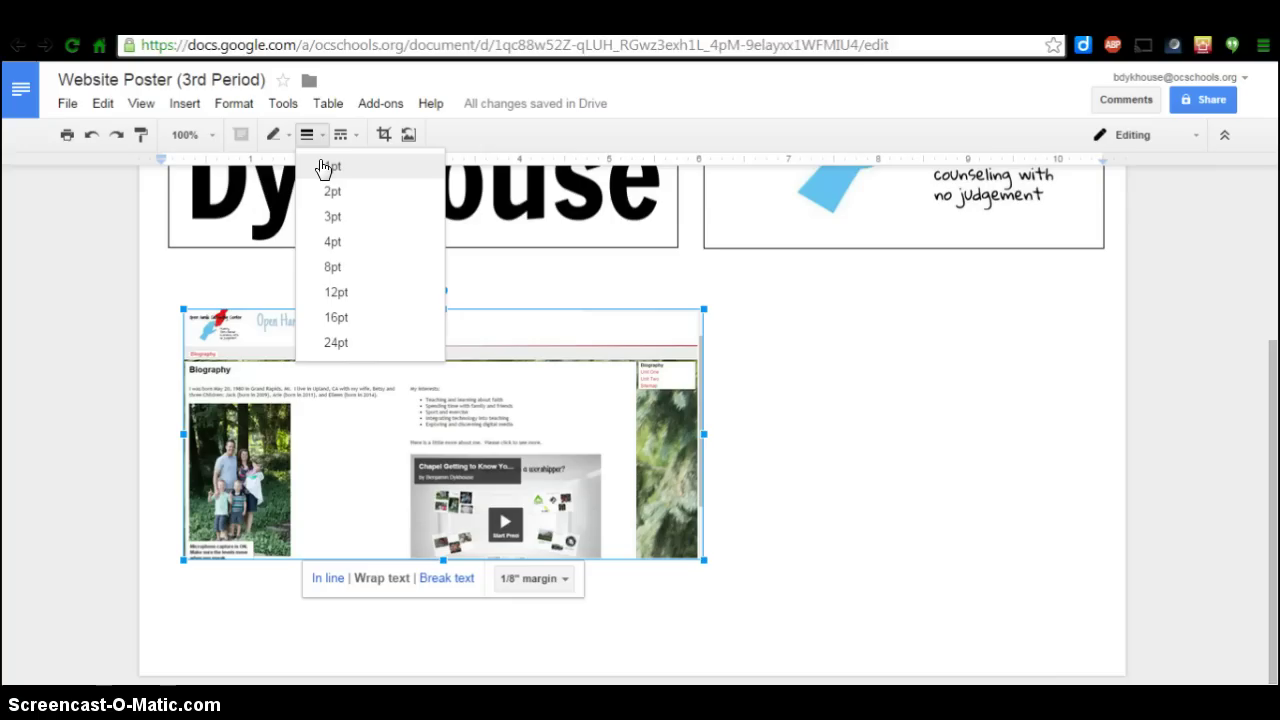
click(325, 167)
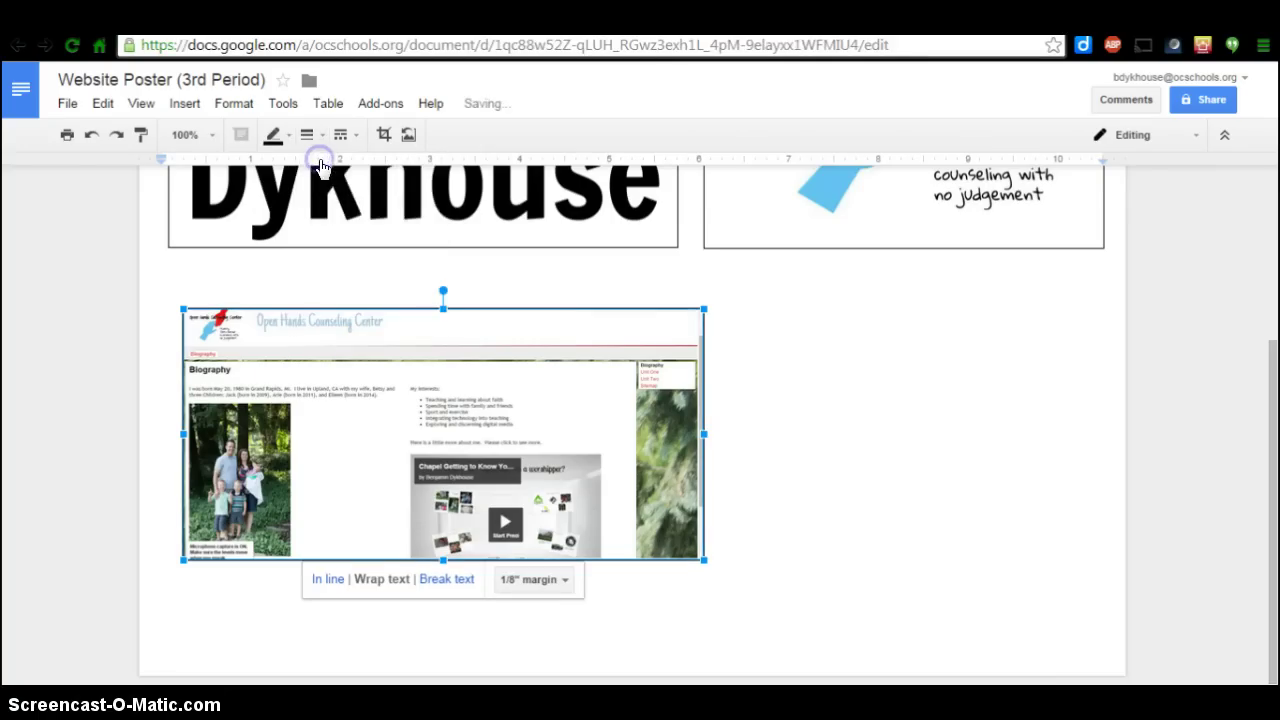
click(756, 434)
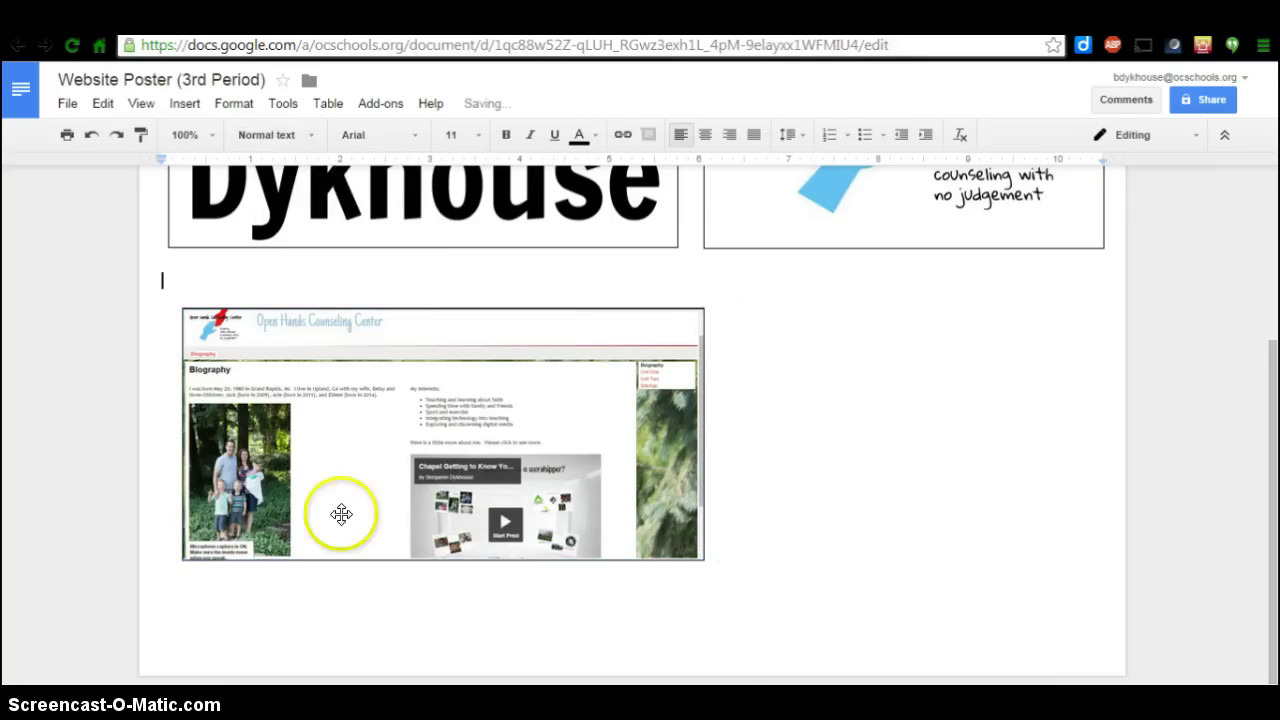
mouse_move(538, 349)
mouse_down()
mouse_move(543, 429)
mouse_move(510, 426)
mouse_move(500, 443)
mouse_move(508, 414)
mouse_up()
click(512, 416)
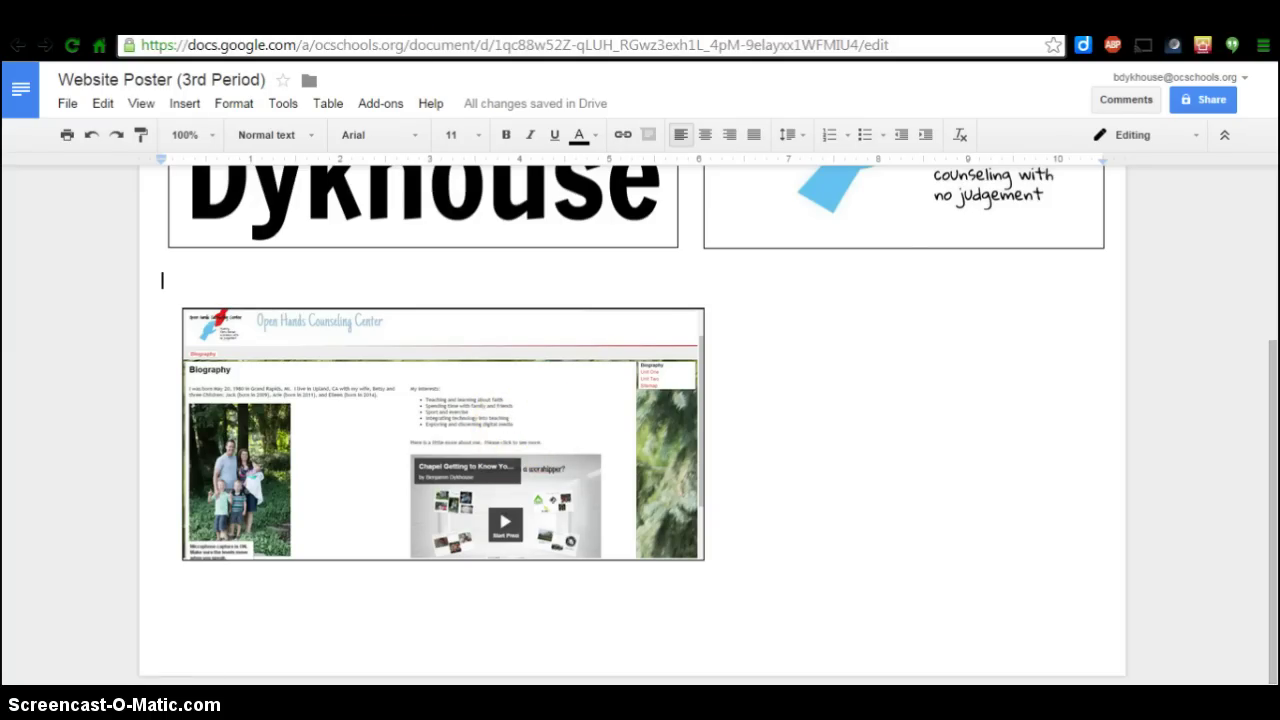